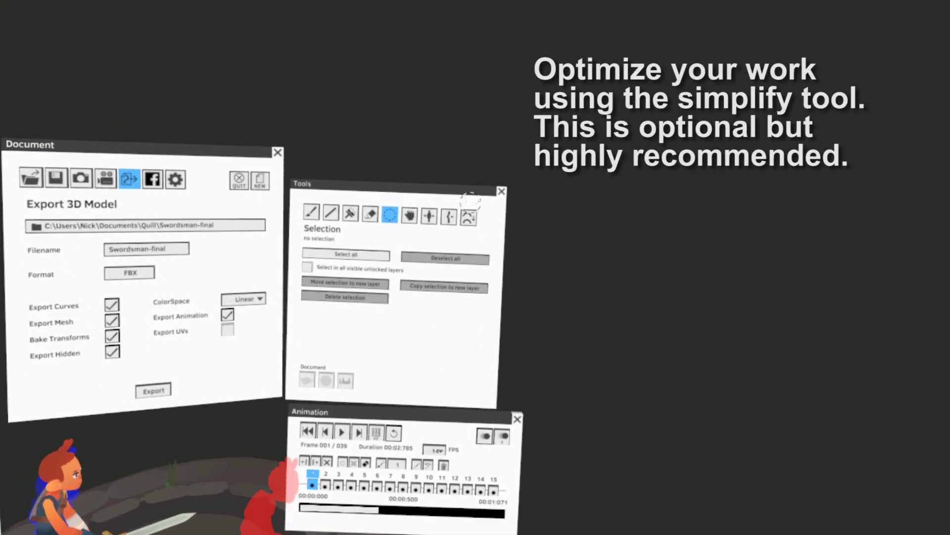
# Switch to the Optimize tool in Quill's Tools panel.
pyautogui.click(468, 216)
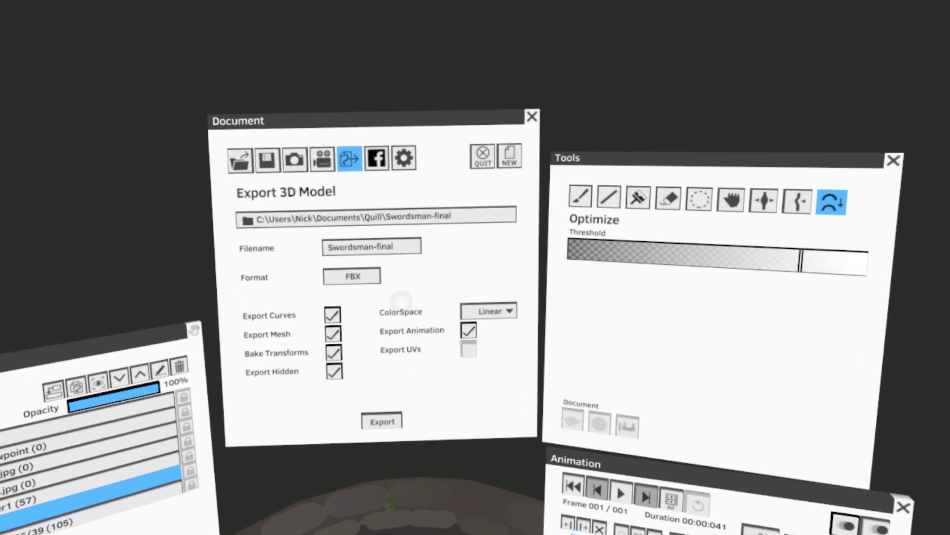
# Name the export Background and set its destination folder to D:\Nick-made\Tutorial.
pyautogui.click(371, 246)
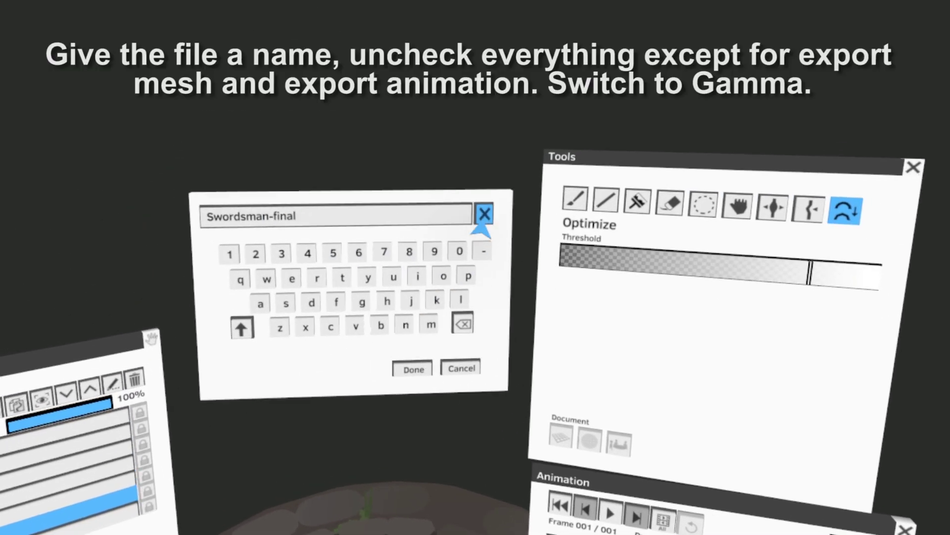
pyautogui.click(500, 191)
pyautogui.write('Background')
pyautogui.click(429, 347)
pyautogui.click(297, 159)
pyautogui.click(333, 303)
pyautogui.click(293, 426)
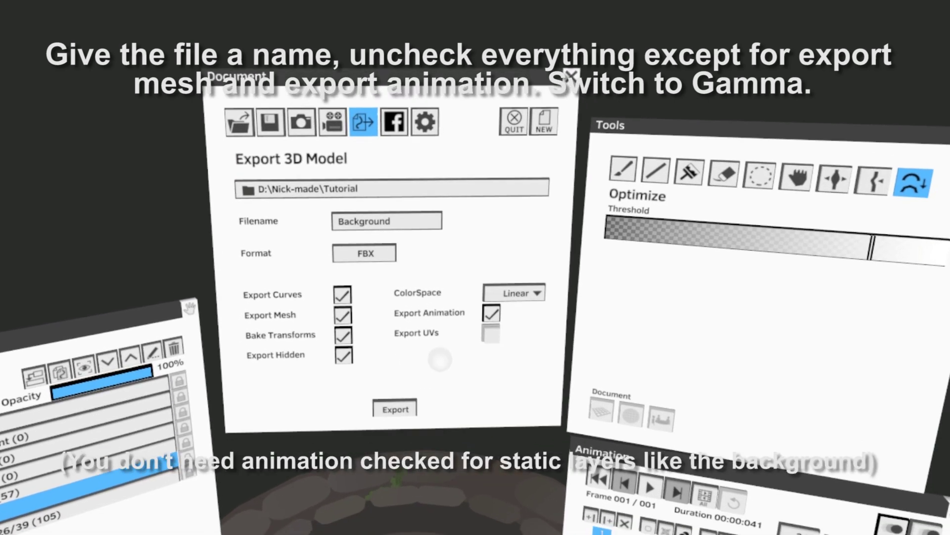
# Turn off Bake Transforms, Hidden and Curves, set colour space to Gamma, and export.
pyautogui.click(348, 329)
pyautogui.click(348, 349)
pyautogui.click(346, 288)
pyautogui.click(520, 286)
pyautogui.click(520, 307)
pyautogui.click(376, 392)
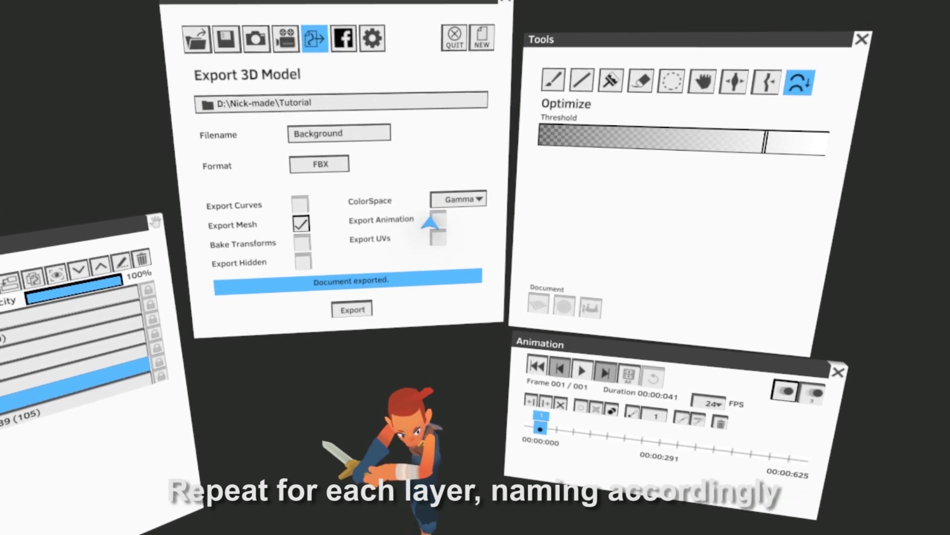
# Enable Export Animation, name the file Character, and export the FBX.
pyautogui.click(438, 220)
pyautogui.click(362, 155)
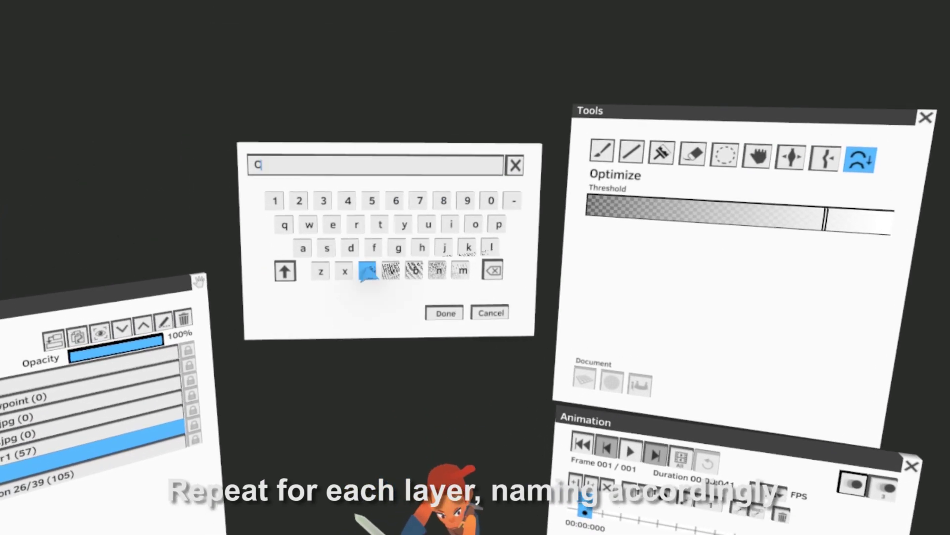
pyautogui.write('Charact')
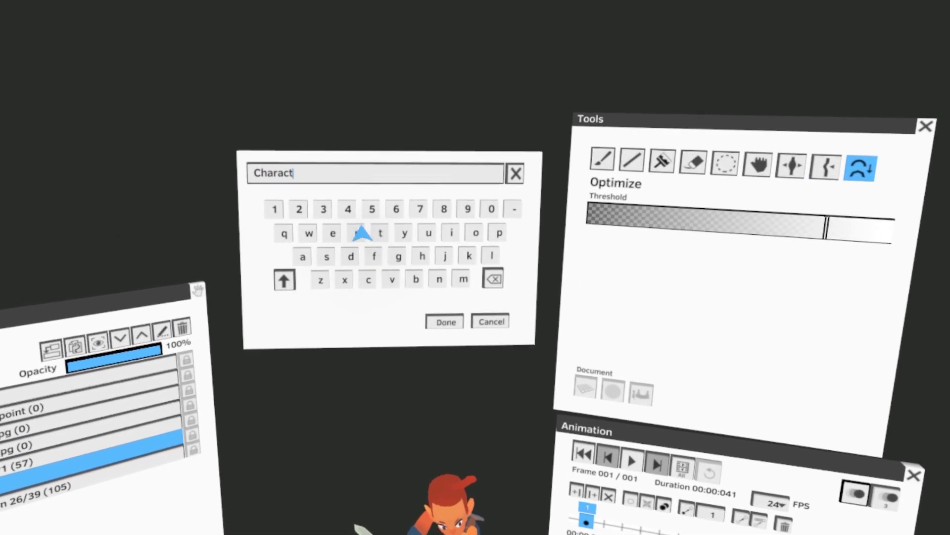
pyautogui.write('er')
pyautogui.click(417, 315)
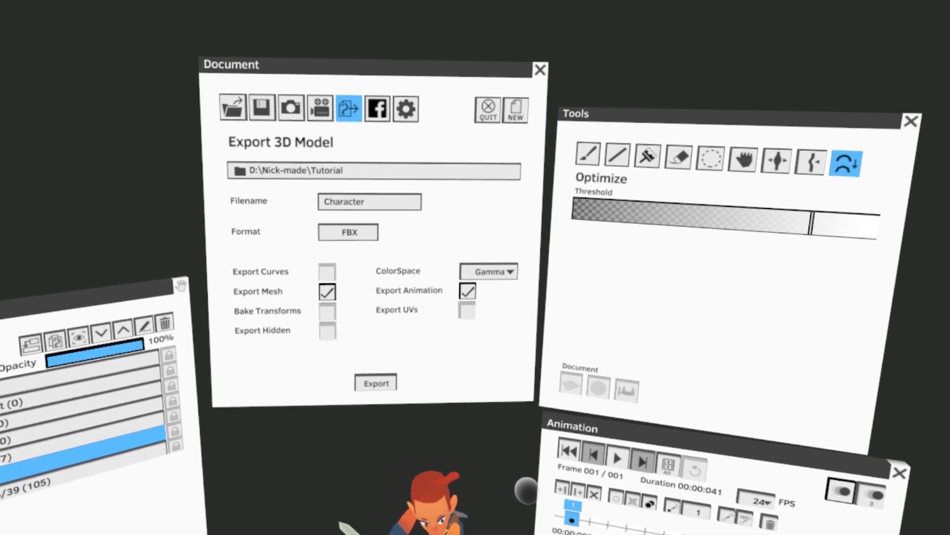
pyautogui.click(371, 384)
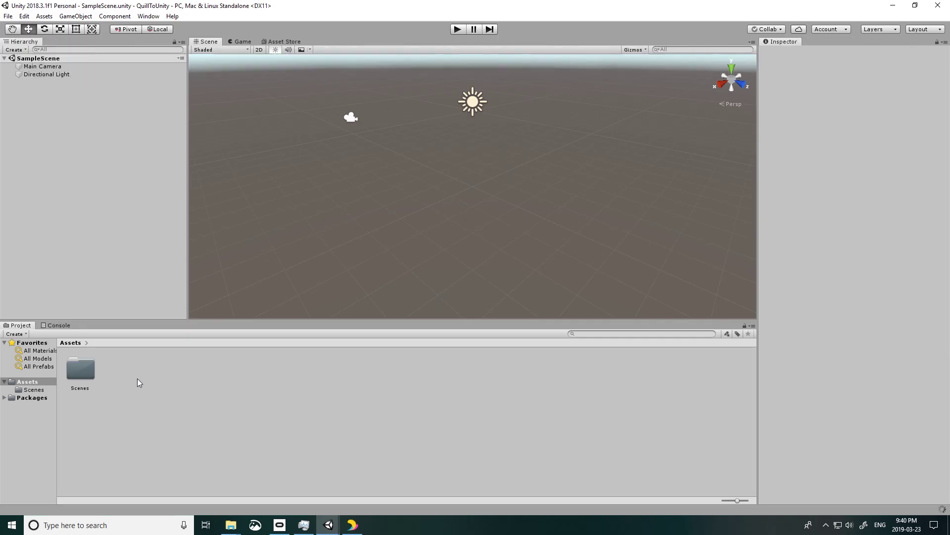
# Import the Background FBX into the project with Import New Asset.
pyautogui.rightClick(138, 378)
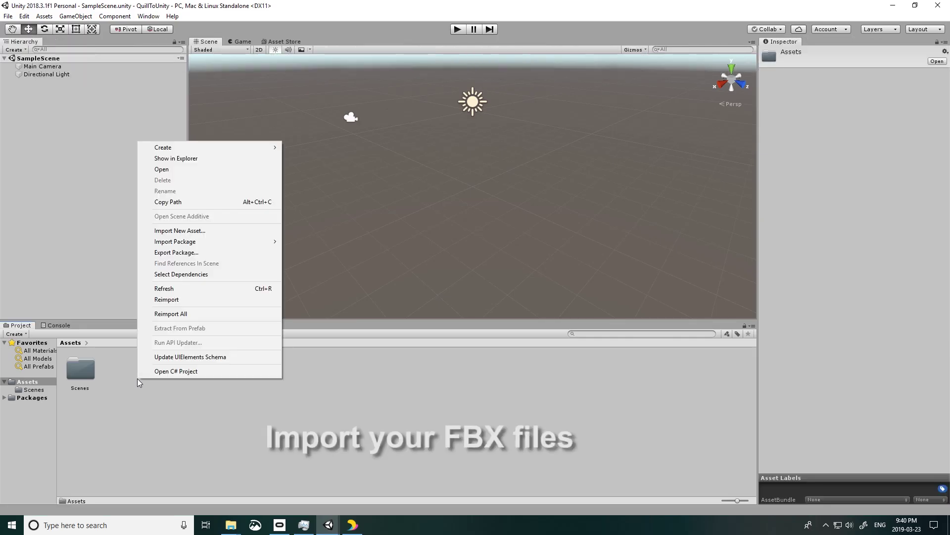
pyautogui.click(218, 230)
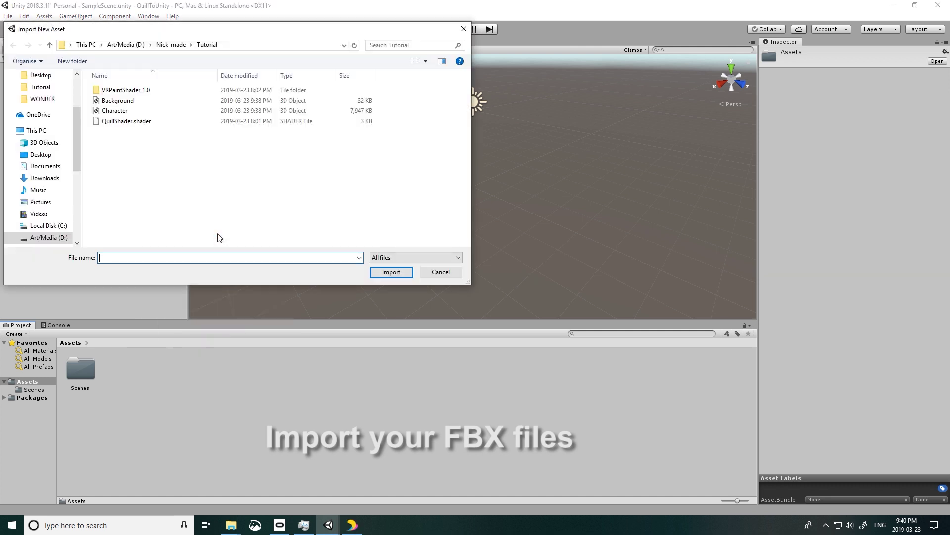
pyautogui.click(136, 102)
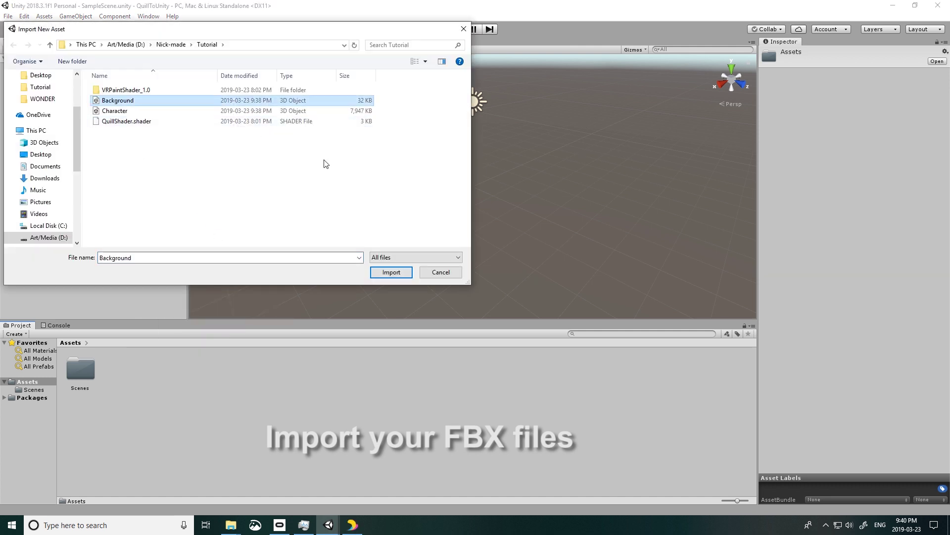
pyautogui.click(391, 273)
# Import the Character FBX into the project the same way.
pyautogui.rightClick(214, 371)
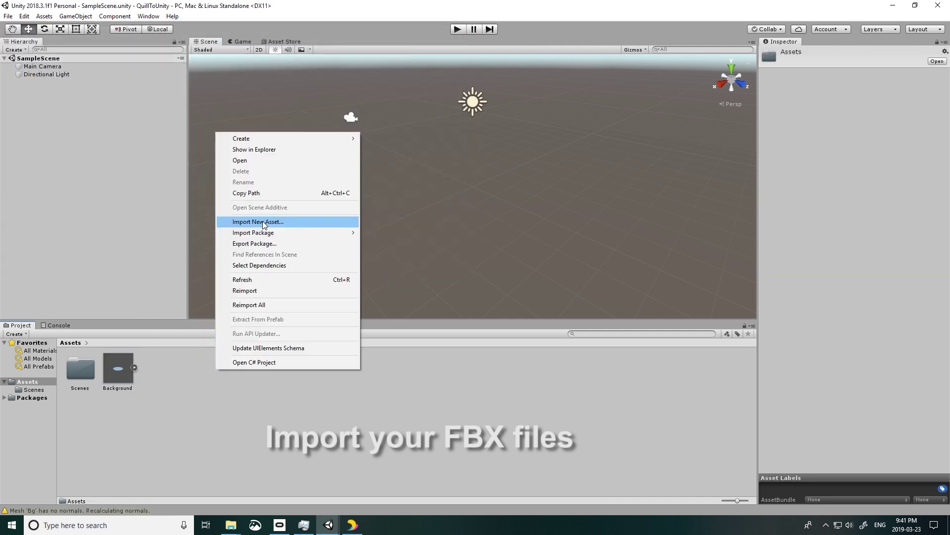
pyautogui.click(262, 221)
pyautogui.click(143, 112)
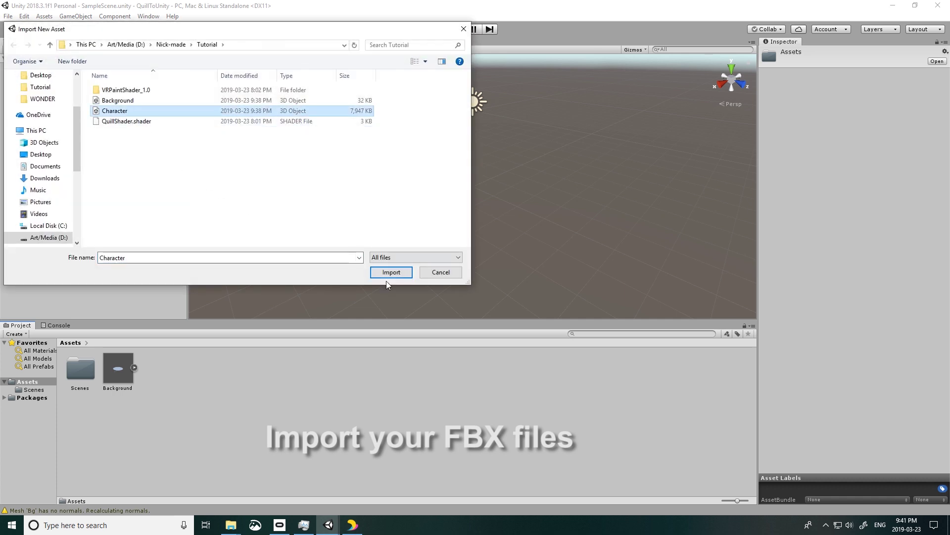
pyautogui.click(383, 271)
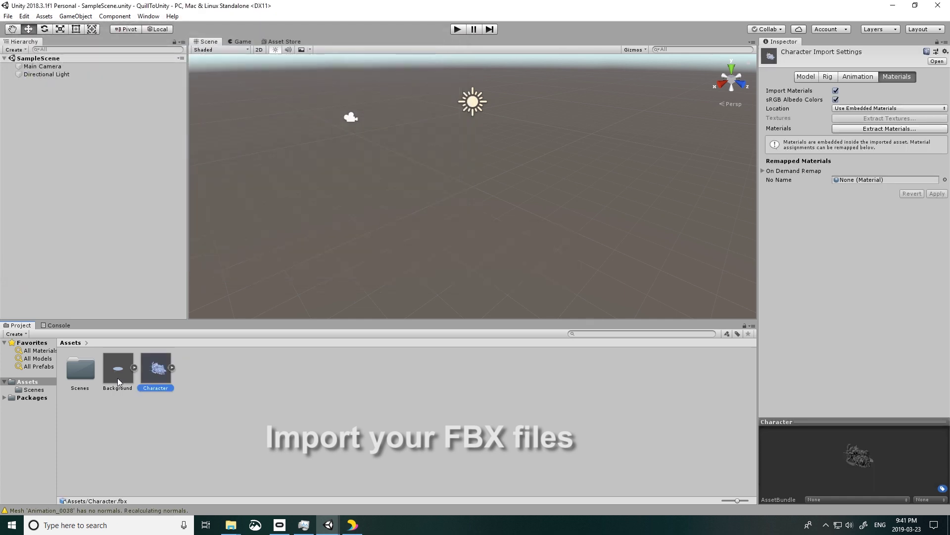
# Place the Background model in the scene at position 0, 0, 0.
pyautogui.moveTo(118, 378); pyautogui.dragTo(480, 229)
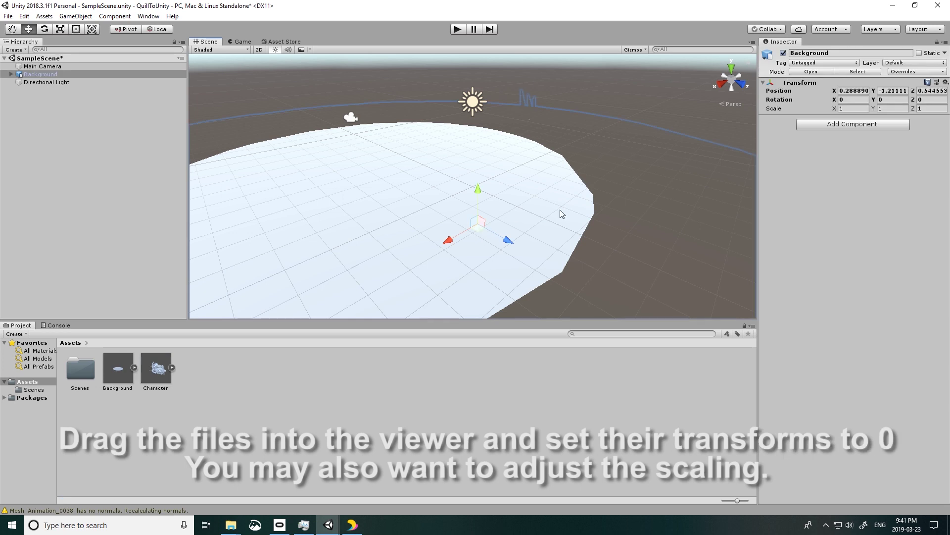
pyautogui.write('0')
pyautogui.press('Tab')
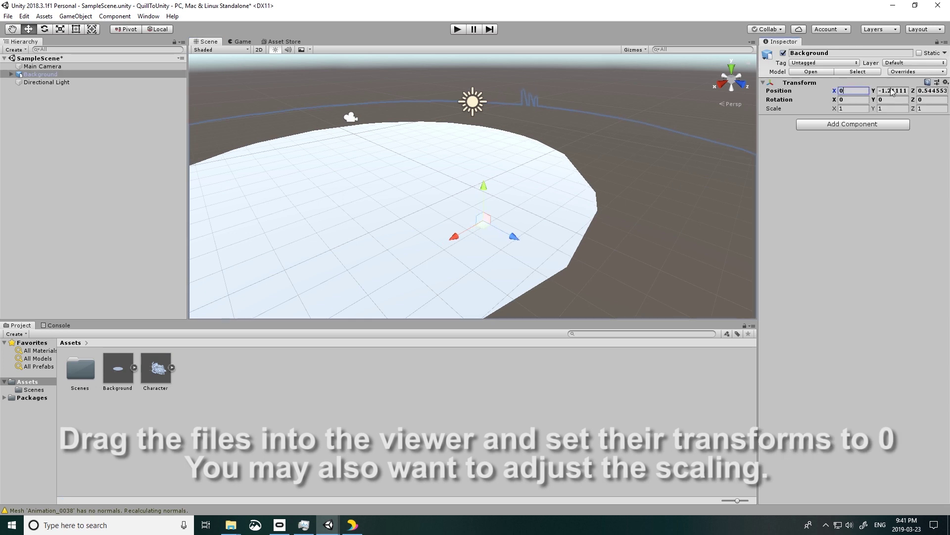
pyautogui.write('0')
pyautogui.press('Tab')
pyautogui.write('0')
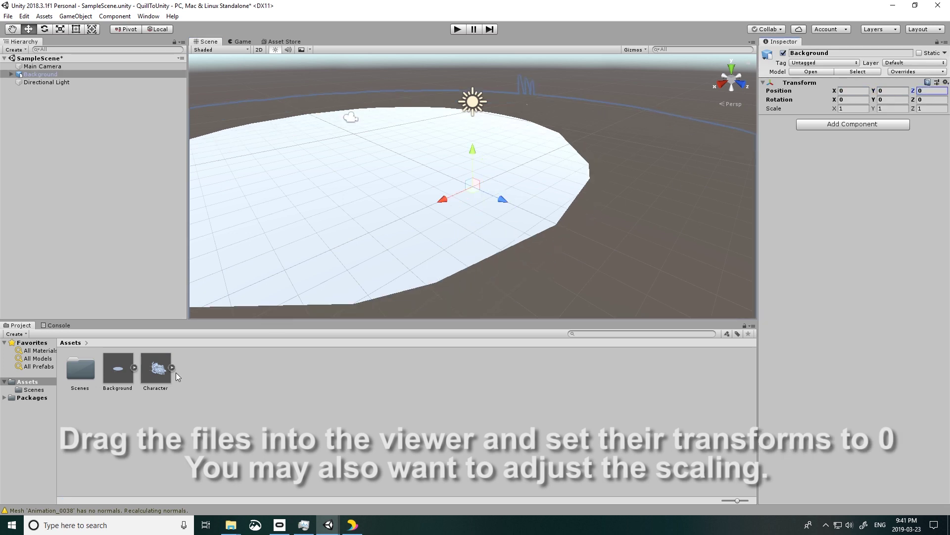
# Place the Character model in the scene at position 0, 0, 0.
pyautogui.moveTo(156, 368); pyautogui.dragTo(341, 243)
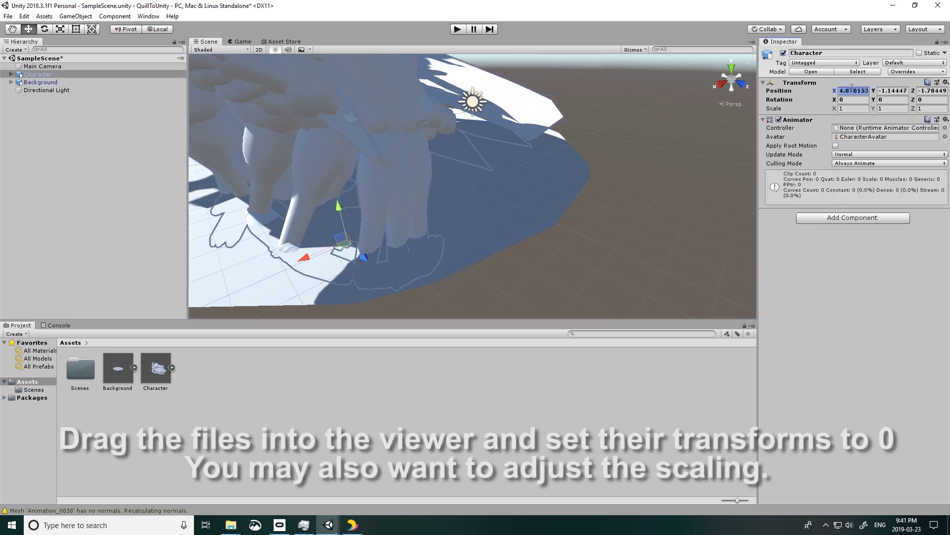
pyautogui.write('0')
pyautogui.press('Tab')
pyautogui.write('0')
pyautogui.press('Tab')
pyautogui.write('0')
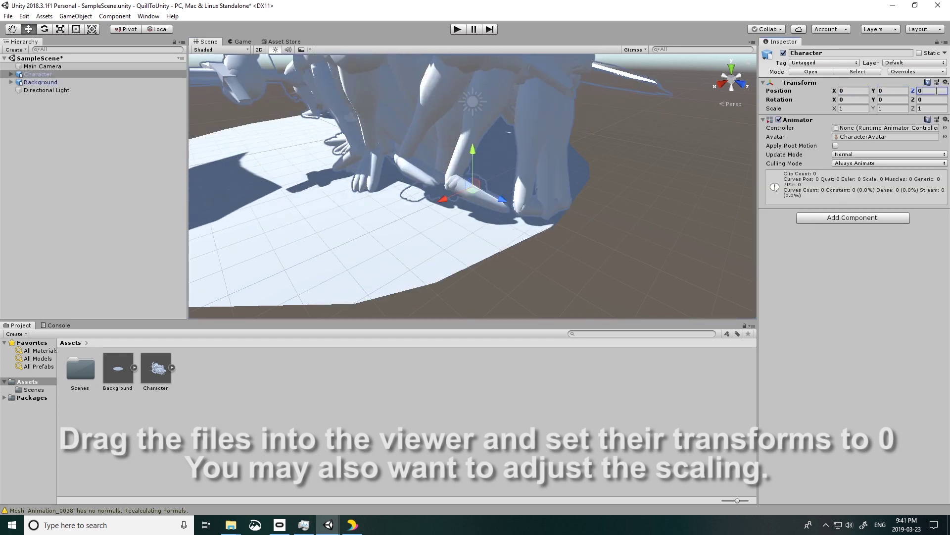
pyautogui.click(722, 84)
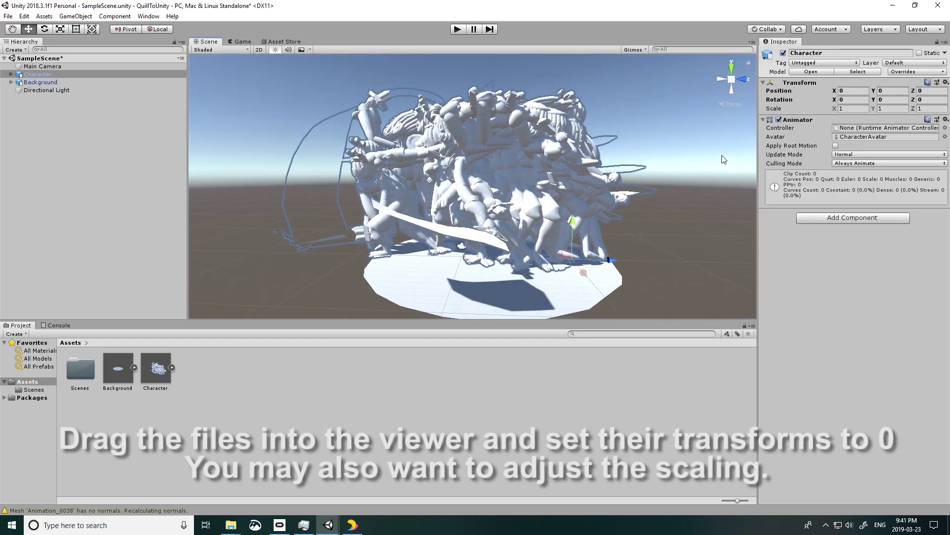
pyautogui.rightClick(214, 399)
# Import the QuillShader.shader file into the project Assets.
pyautogui.click(276, 249)
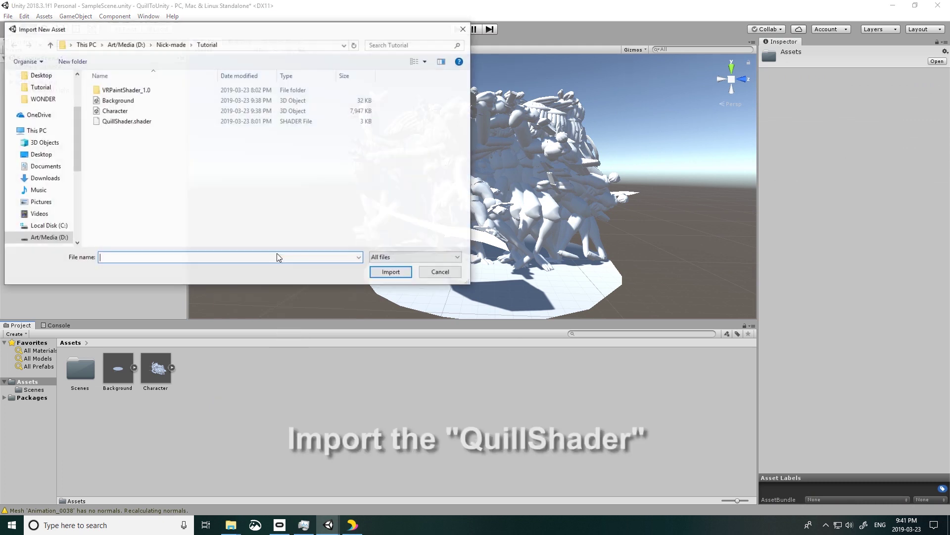
pyautogui.click(148, 129)
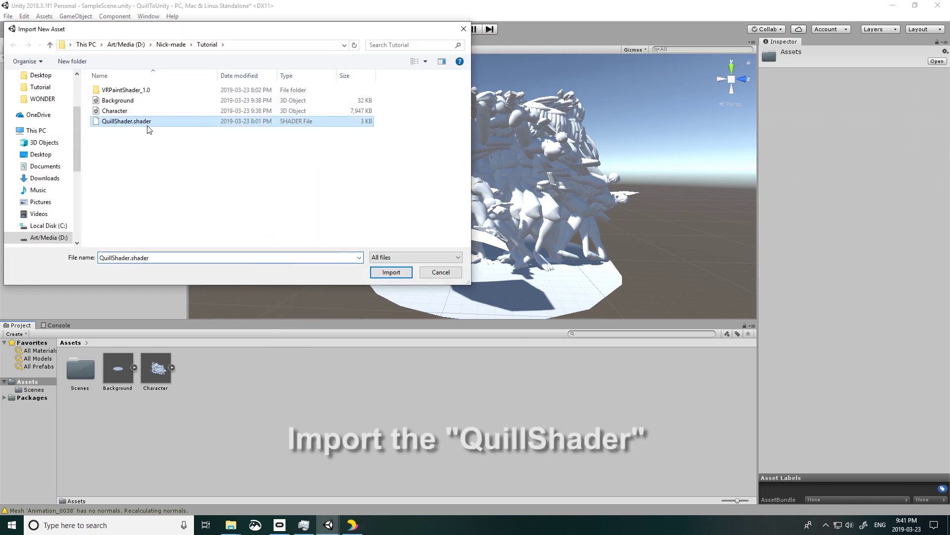
pyautogui.click(391, 272)
# Create a material named QuillVertex and assign QuillShader to it.
pyautogui.rightClick(250, 373)
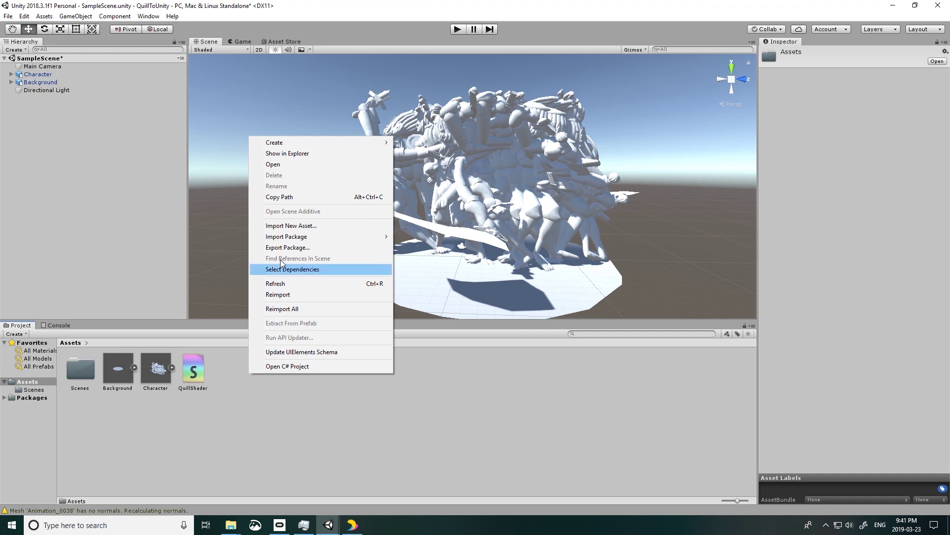
pyautogui.moveTo(324, 145)
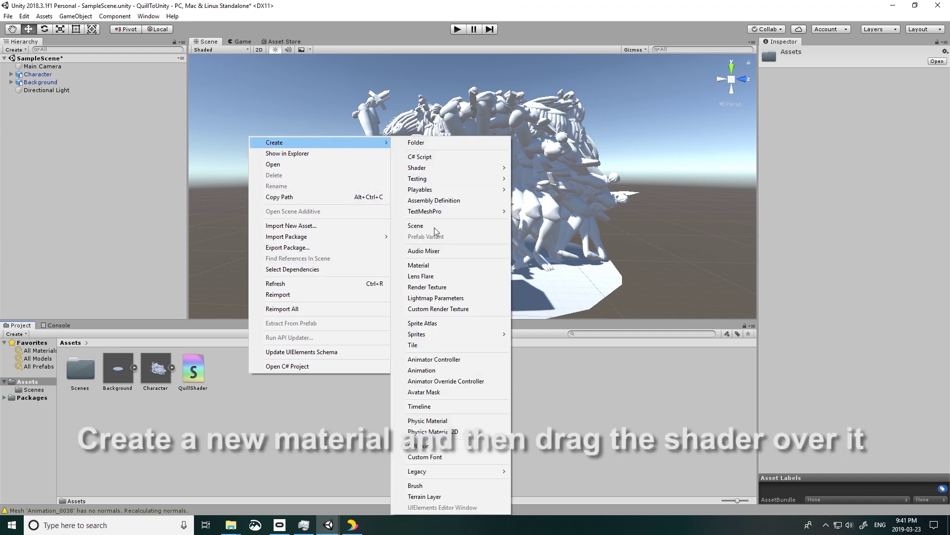
pyautogui.click(430, 266)
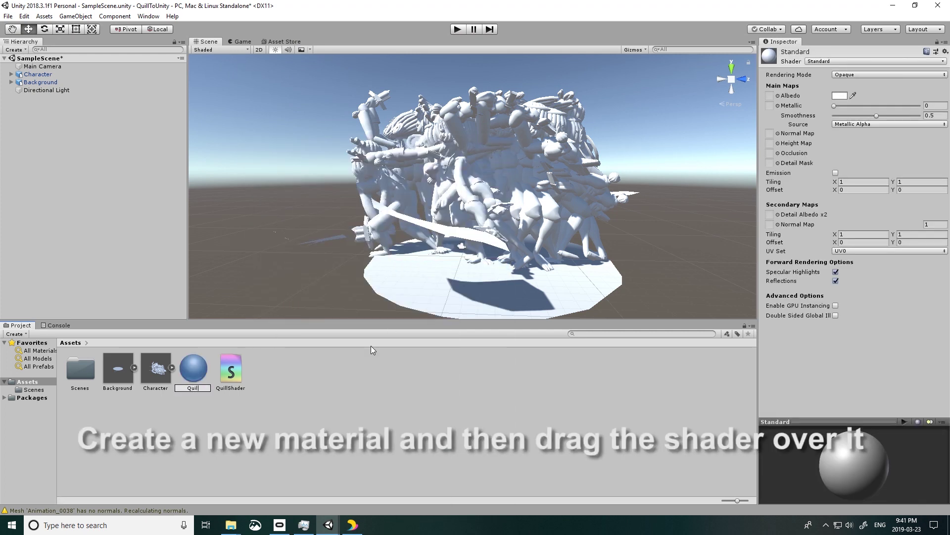
pyautogui.write('llVertex')
pyautogui.press('Return')
pyautogui.click(197, 378)
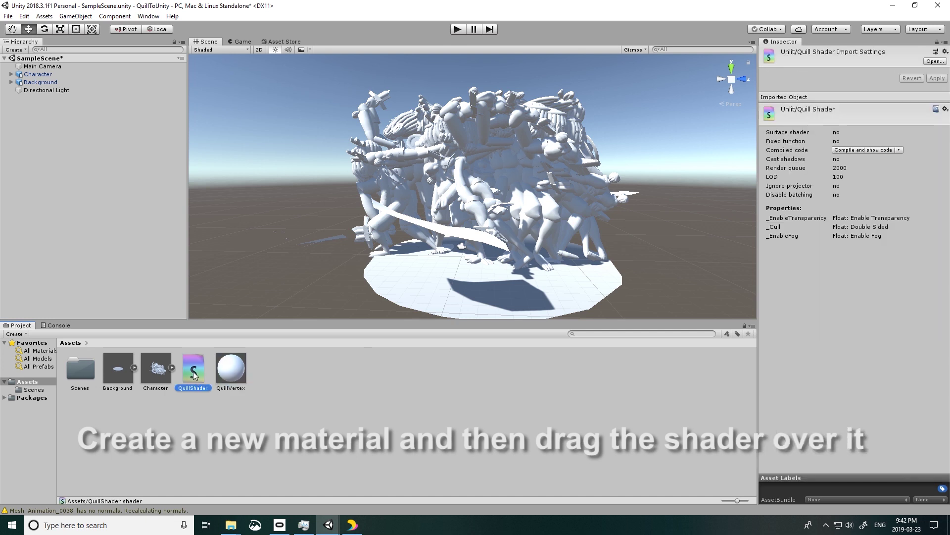
pyautogui.moveTo(237, 373); pyautogui.dragTo(237, 372)
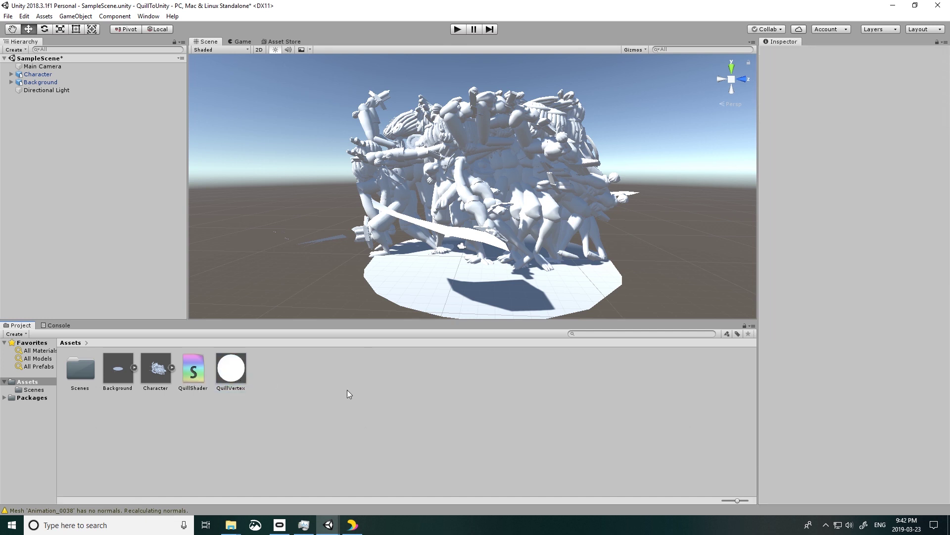
# Remap the Character and Background models' material to QuillVertex and apply each.
pyautogui.click(155, 375)
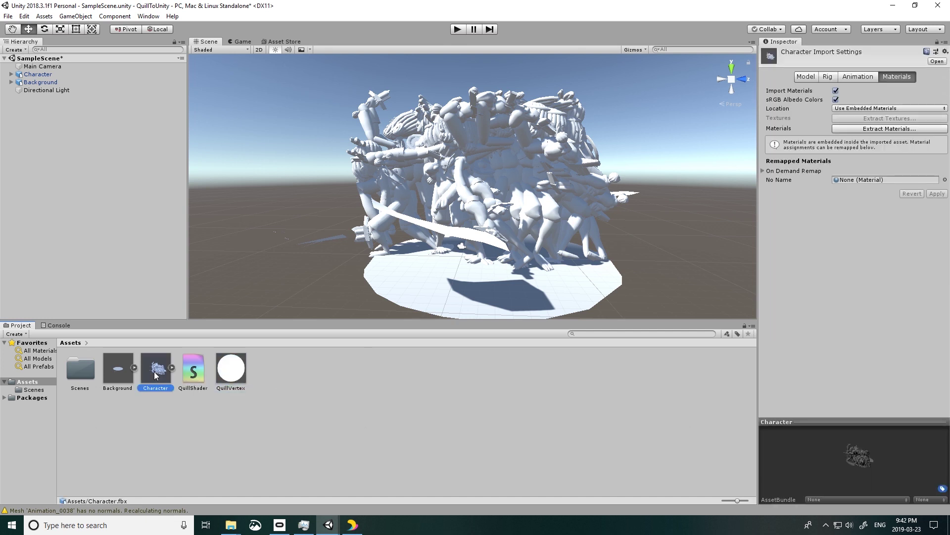
pyautogui.moveTo(231, 369); pyautogui.dragTo(807, 239)
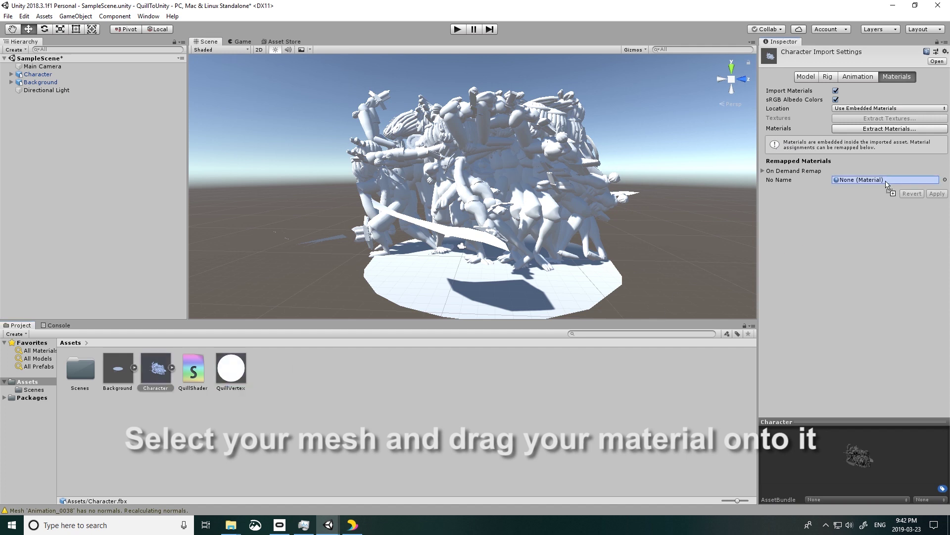
pyautogui.moveTo(886, 182); pyautogui.dragTo(888, 181)
pyautogui.click(935, 194)
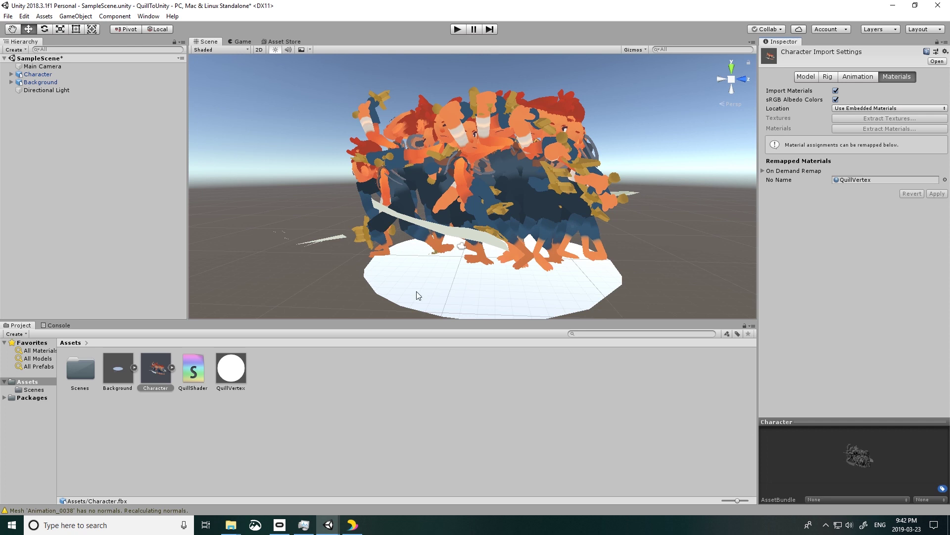
pyautogui.moveTo(109, 367); pyautogui.dragTo(807, 157)
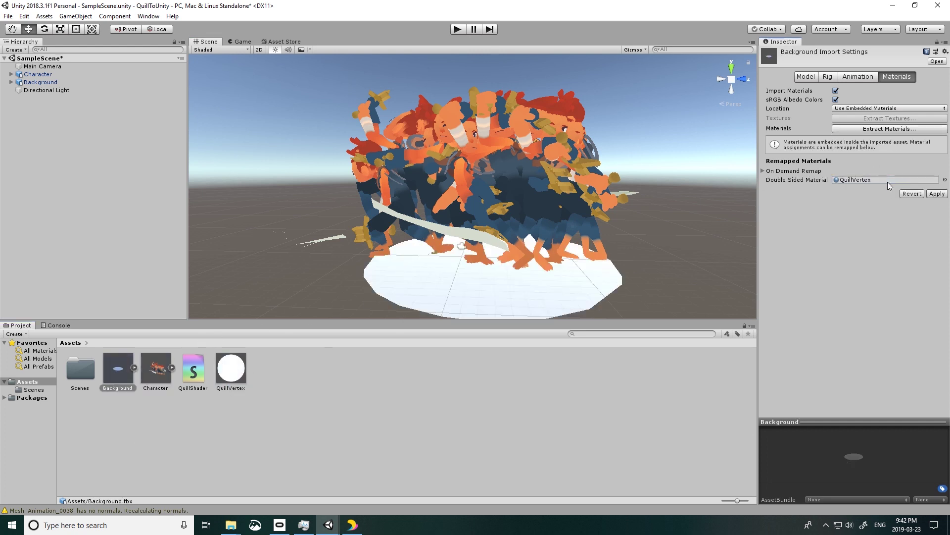
pyautogui.click(937, 194)
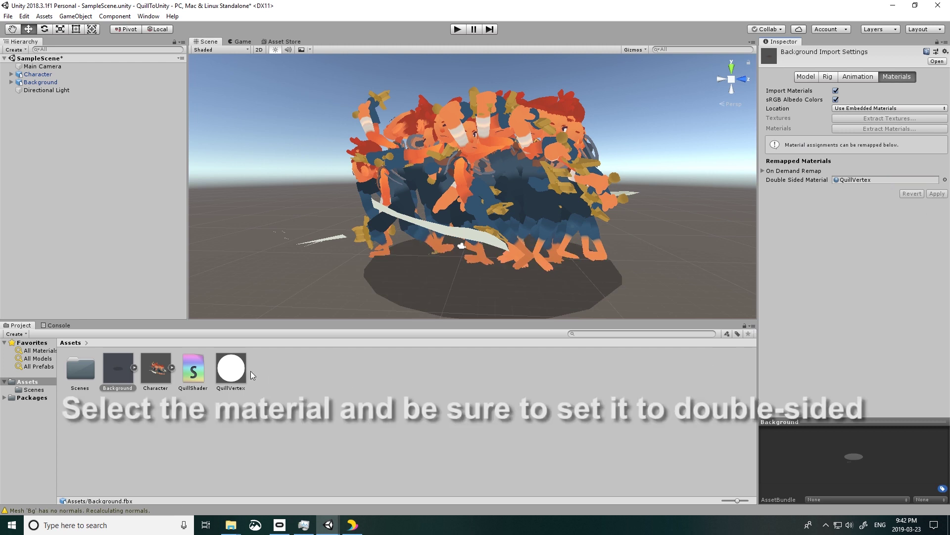
# Set the QuillVertex material's Double Sided option to Yes.
pyautogui.click(235, 373)
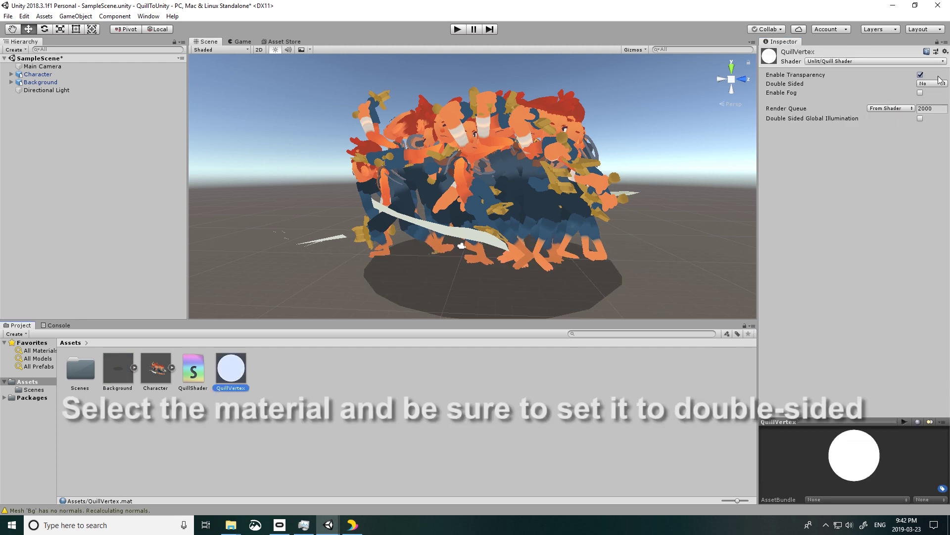
pyautogui.click(935, 94)
pyautogui.click(347, 422)
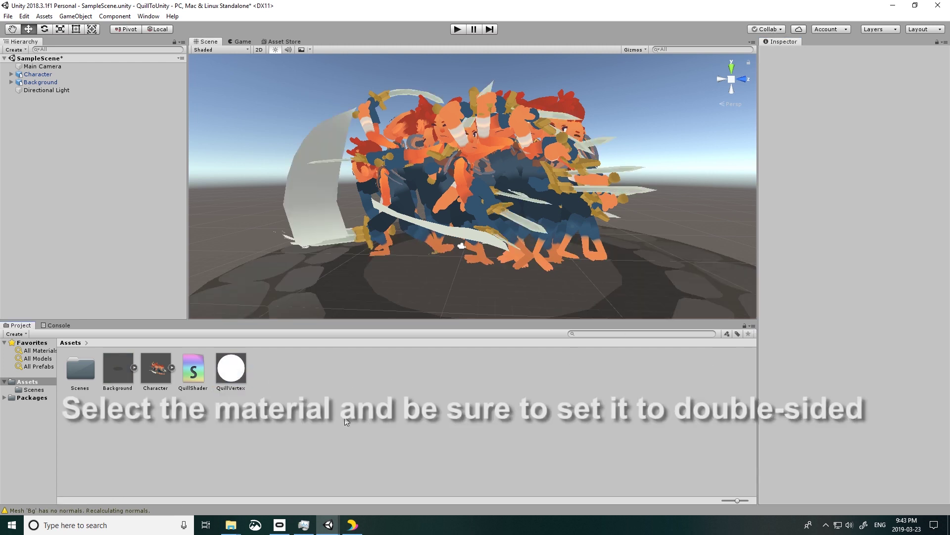
# Import the UnityQuillFBXAnim custom package with all of its scripts.
pyautogui.click(44, 16)
pyautogui.moveTo(91, 126)
pyautogui.click(231, 127)
pyautogui.click(149, 100)
pyautogui.click(376, 272)
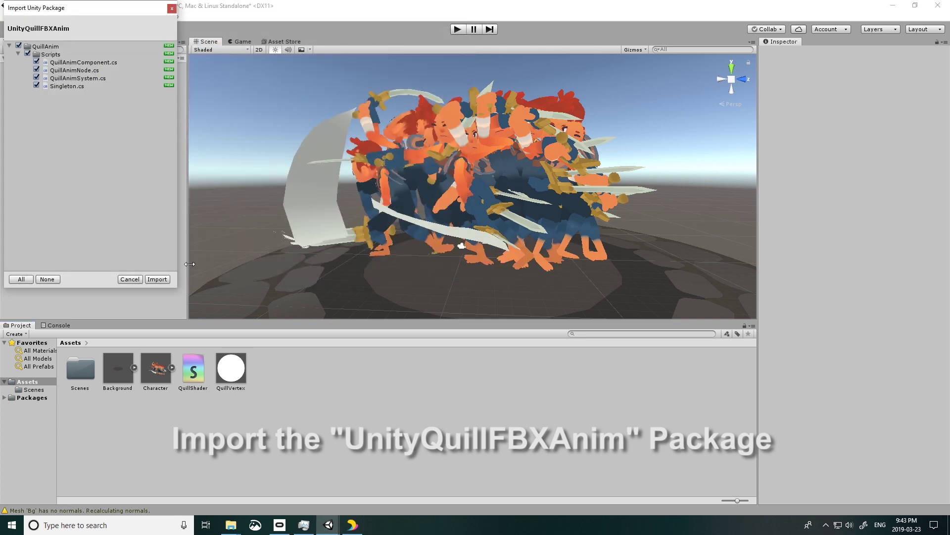
pyautogui.click(156, 279)
pyautogui.click(193, 369)
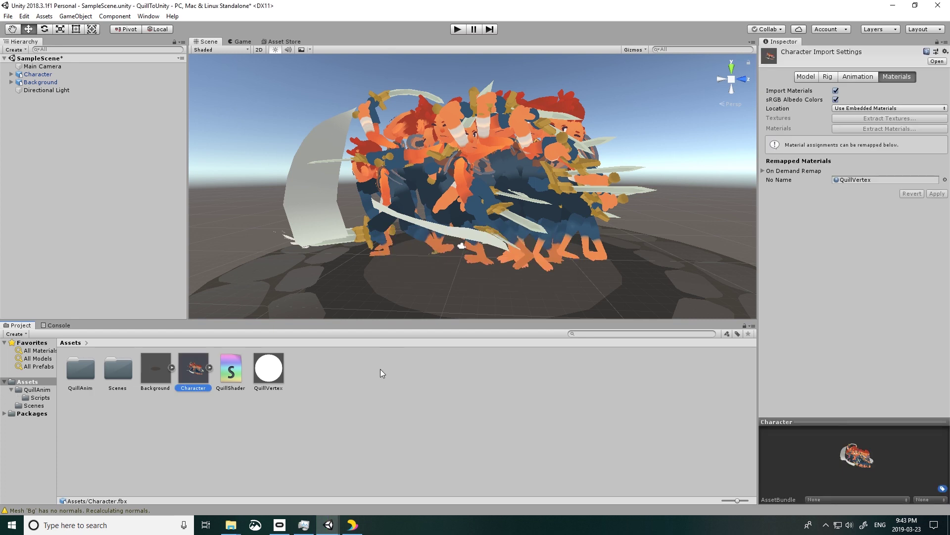
# Add a Quill Anim Component to the Character.
pyautogui.click(473, 182)
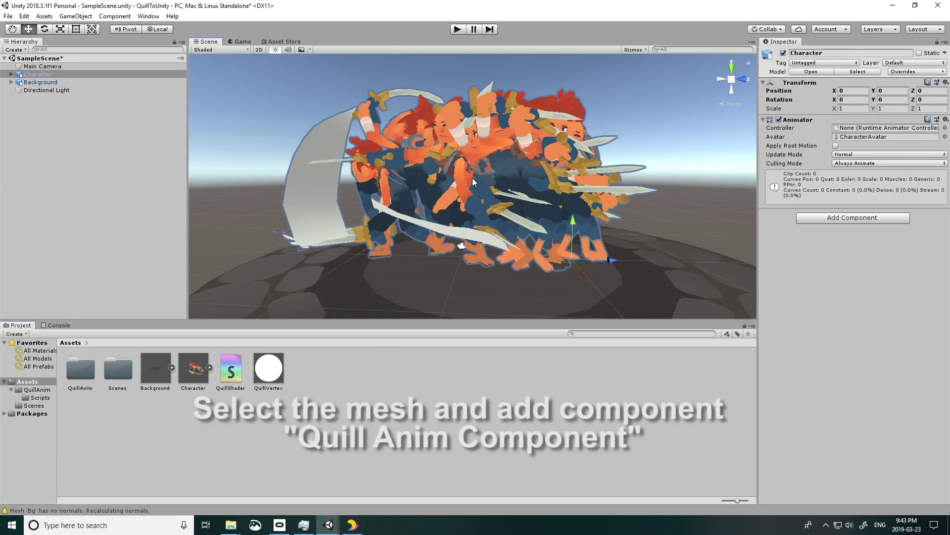
pyautogui.click(830, 218)
pyautogui.click(831, 257)
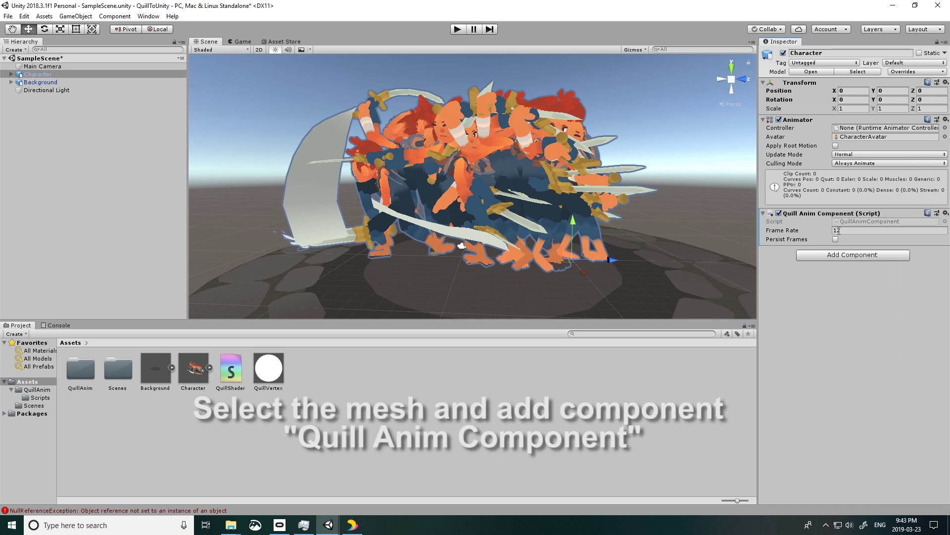
# Select the Main Camera and switch to the Move tool to reposition it.
pyautogui.click(462, 246)
pyautogui.moveTo(461, 246)
pyautogui.keyDown('alt'); pyautogui.mouseDown()
pyautogui.moveTo(431, 250)
pyautogui.moveTo(578, 292)
pyautogui.moveTo(598, 250)
pyautogui.moveTo(649, 209)
pyautogui.moveTo(532, 223)
pyautogui.moveTo(524, 135)
pyautogui.mouseUp(); pyautogui.keyUp('alt')
pyautogui.press('w')
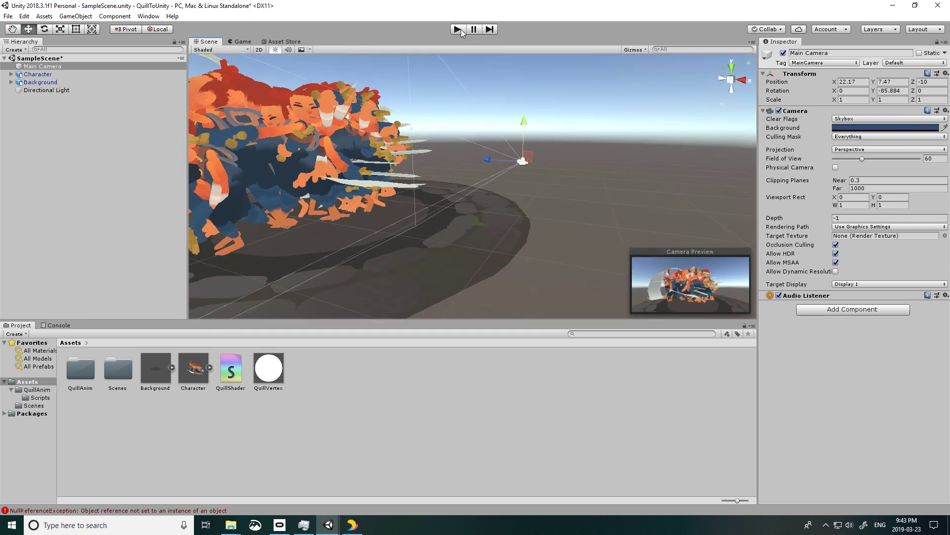
pyautogui.click(458, 29)
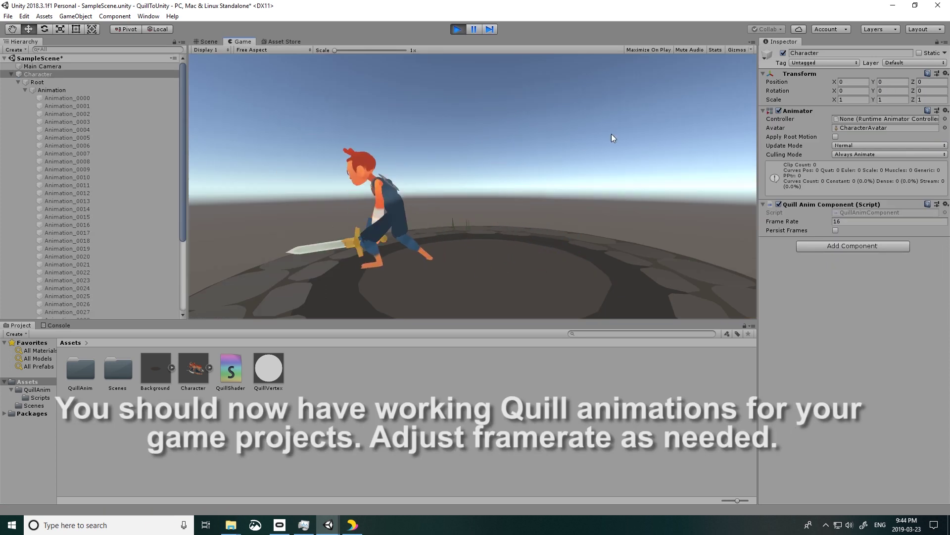
pyautogui.click(461, 28)
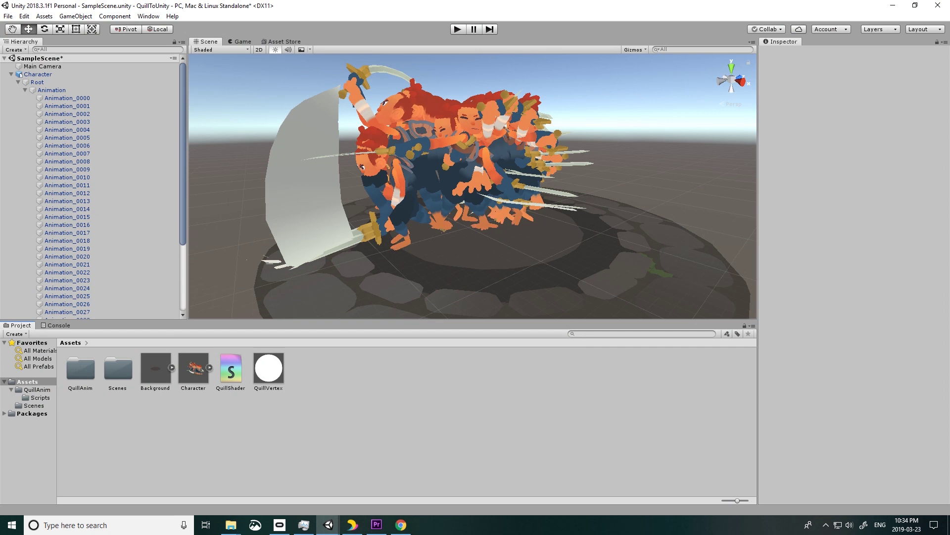
# Import the VRPaintShader_1.0 folder from the Tutorial folder into Assets.
pyautogui.click(230, 524)
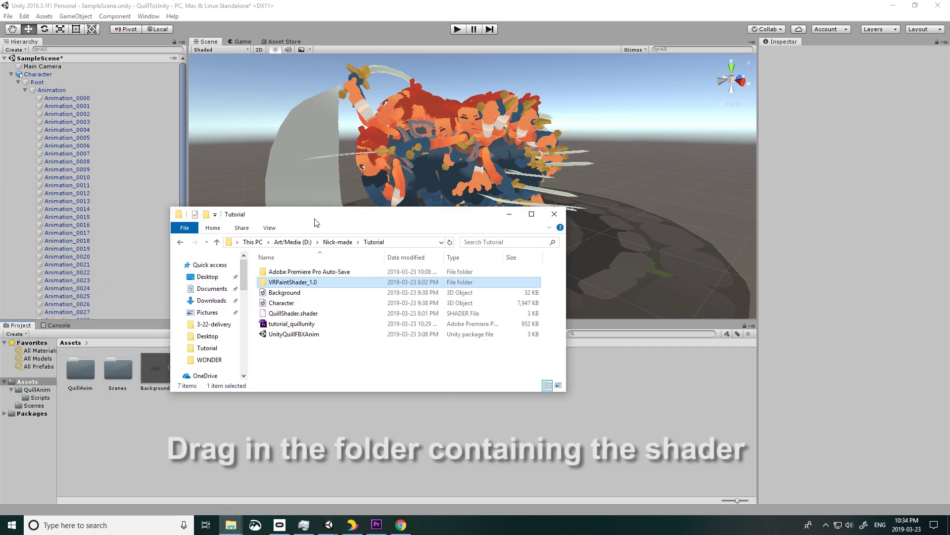
pyautogui.moveTo(347, 208); pyautogui.dragTo(677, 208)
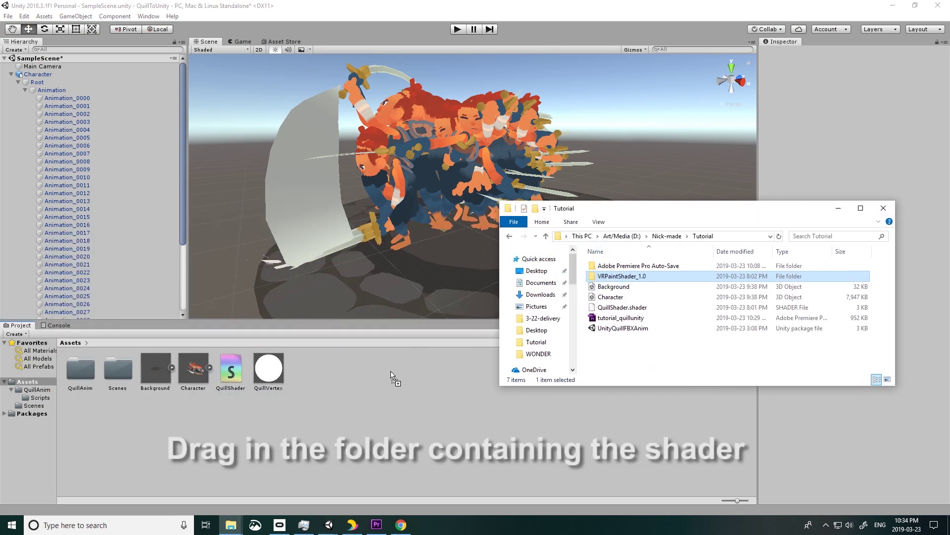
pyautogui.moveTo(372, 388); pyautogui.dragTo(376, 384)
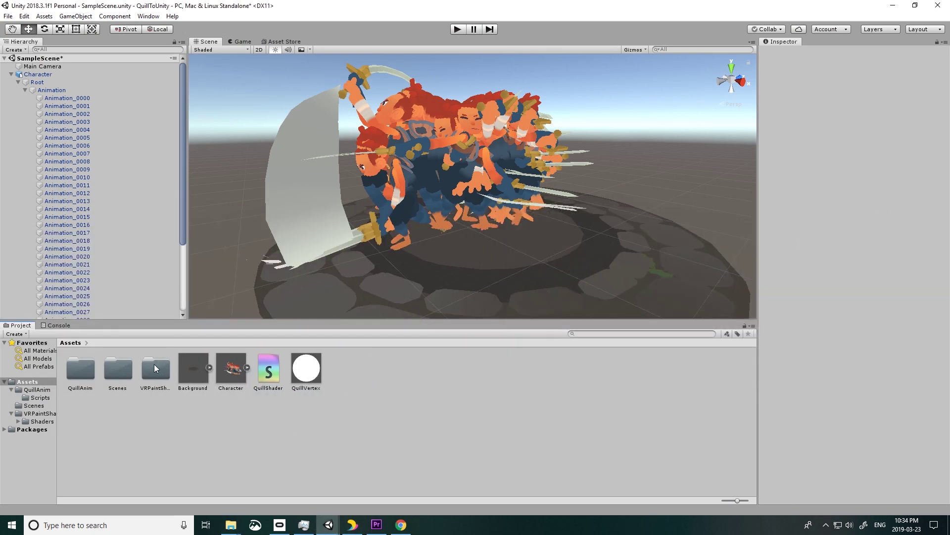
# Create a QuillLit material with the VertexColorLit shader and move it to the Assets root.
pyautogui.doubleClick(154, 364)
pyautogui.doubleClick(80, 368)
pyautogui.rightClick(173, 379)
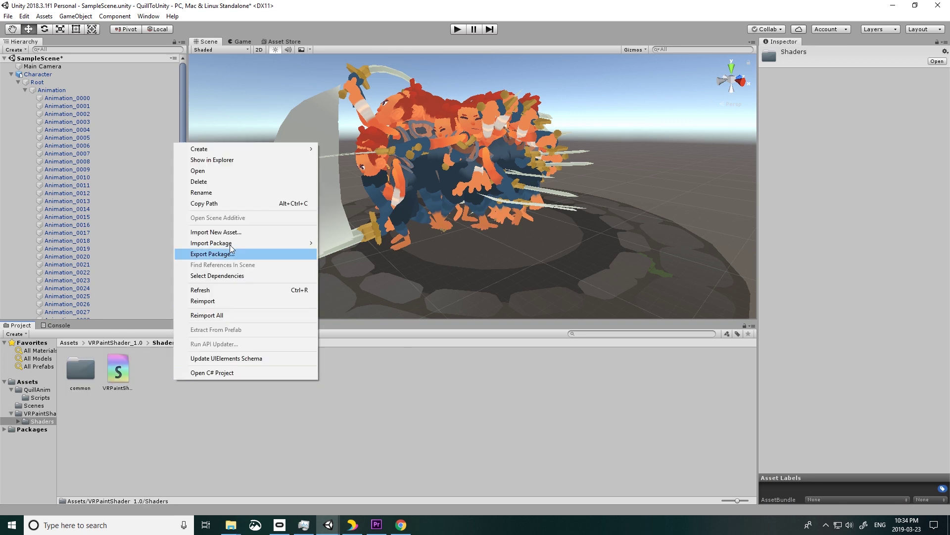
pyautogui.moveTo(213, 149)
pyautogui.click(350, 271)
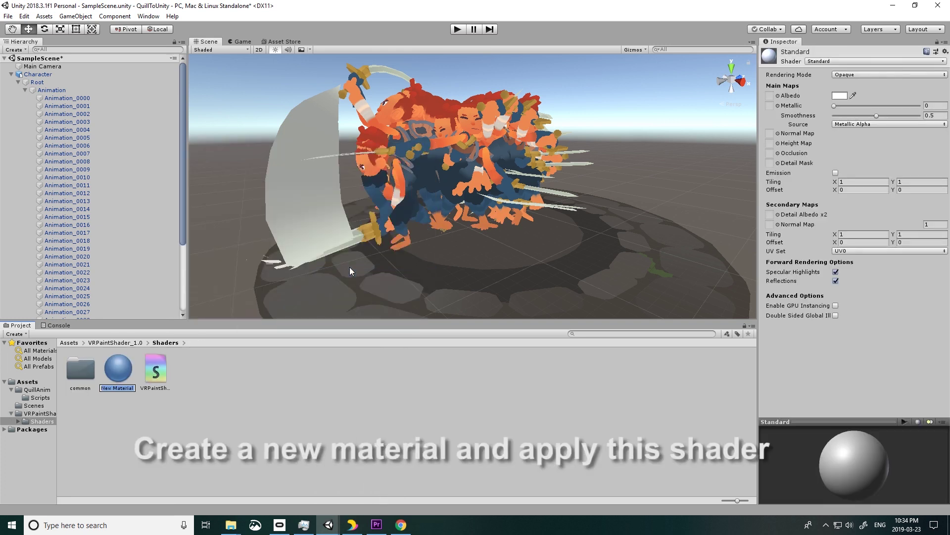
pyautogui.write('QuillLit')
pyautogui.press('Return')
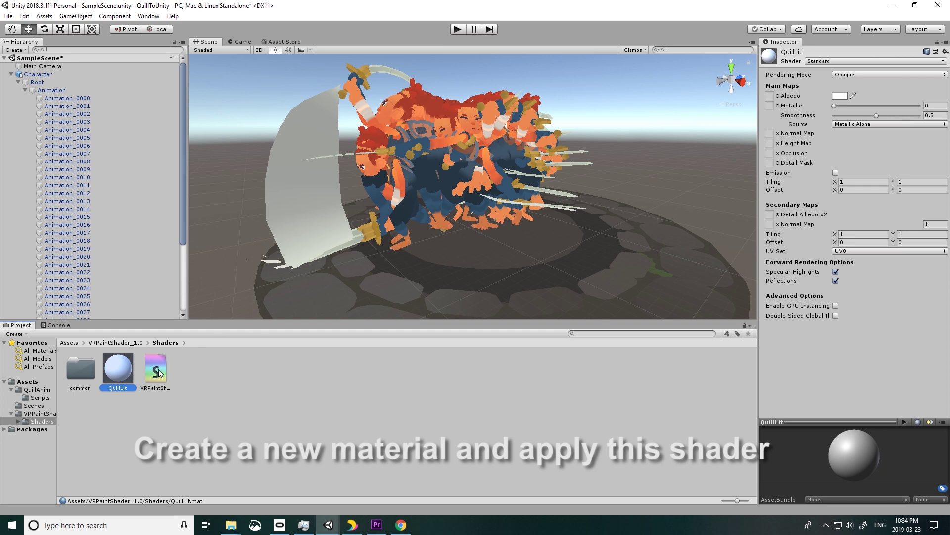
pyautogui.moveTo(157, 373); pyautogui.dragTo(123, 376)
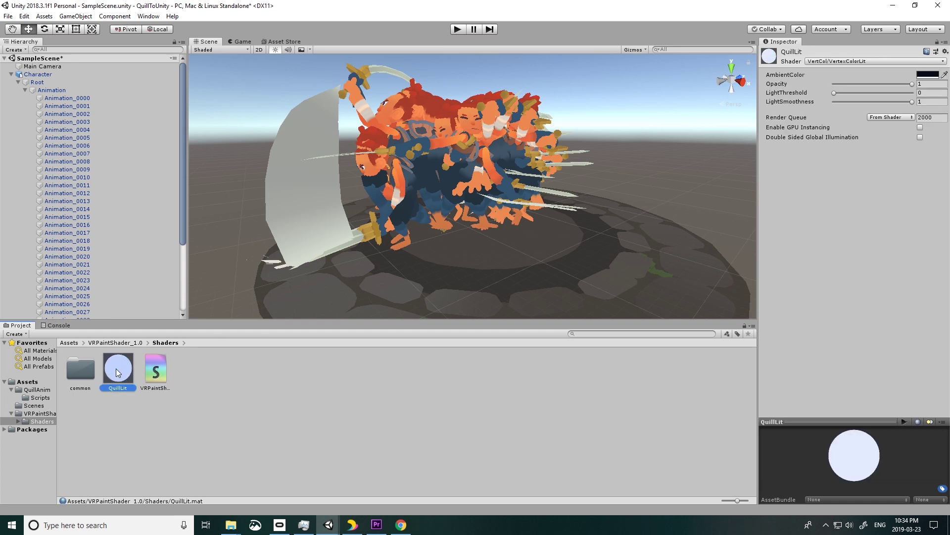
pyautogui.moveTo(24, 387); pyautogui.dragTo(27, 385)
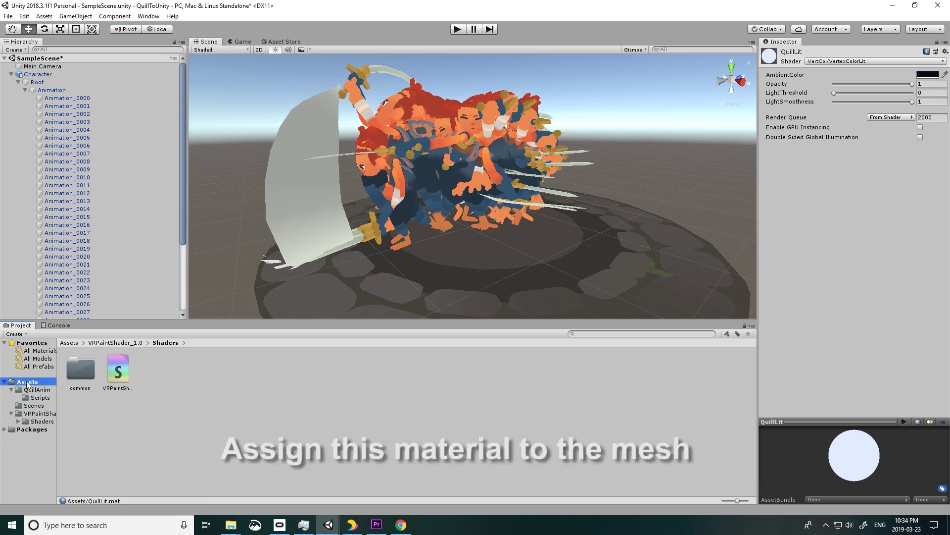
# Assign QuillLit as the remapped material for Character.fbx and Background.fbx, applying each import.
pyautogui.click(27, 382)
pyautogui.click(288, 418)
pyautogui.click(236, 372)
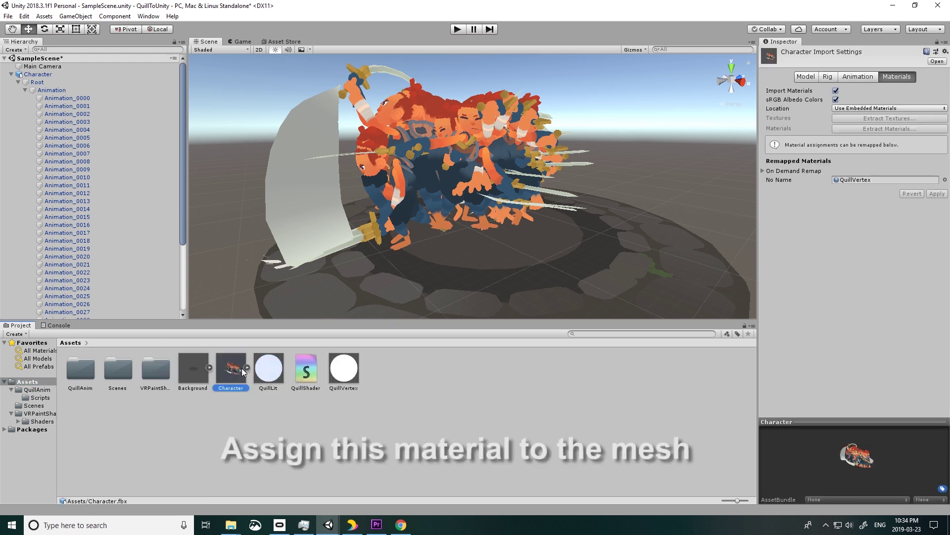
pyautogui.moveTo(257, 372); pyautogui.dragTo(843, 184)
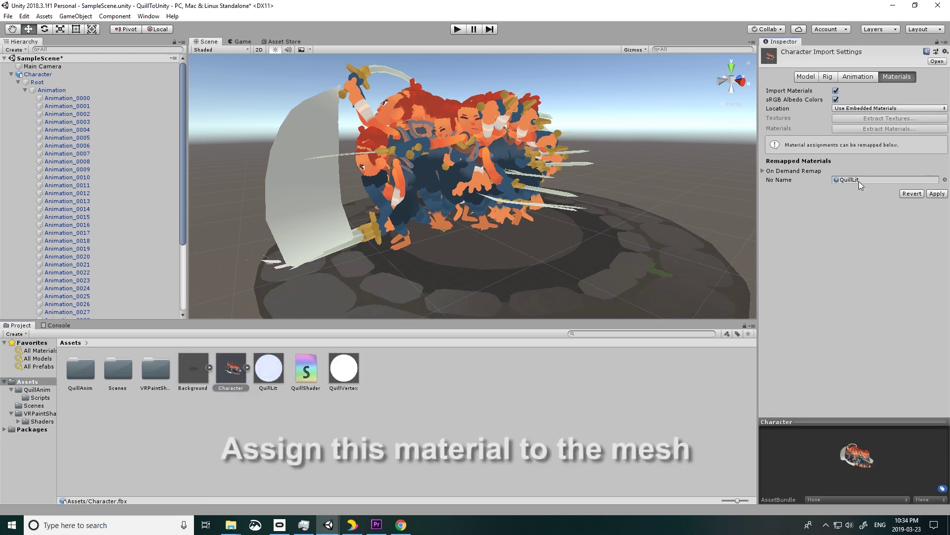
pyautogui.click(935, 193)
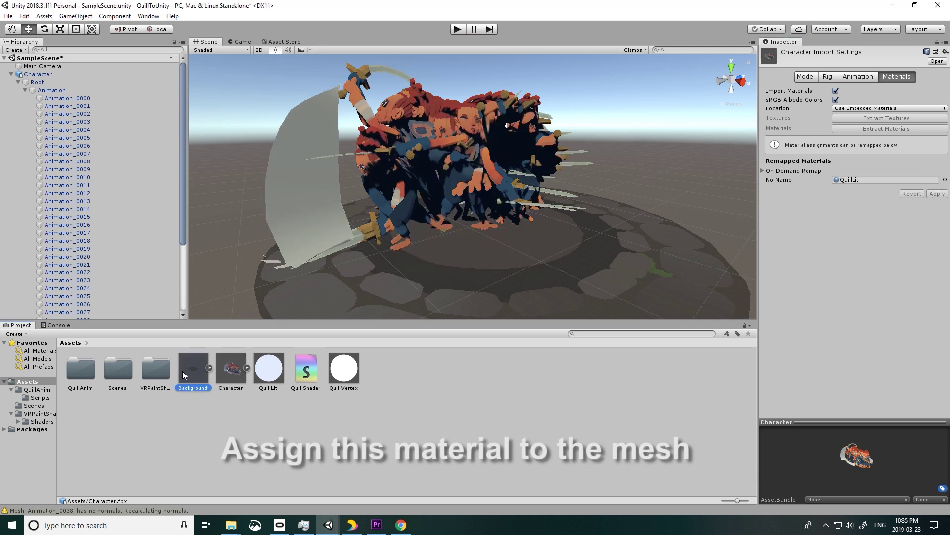
pyautogui.moveTo(270, 369); pyautogui.dragTo(890, 184)
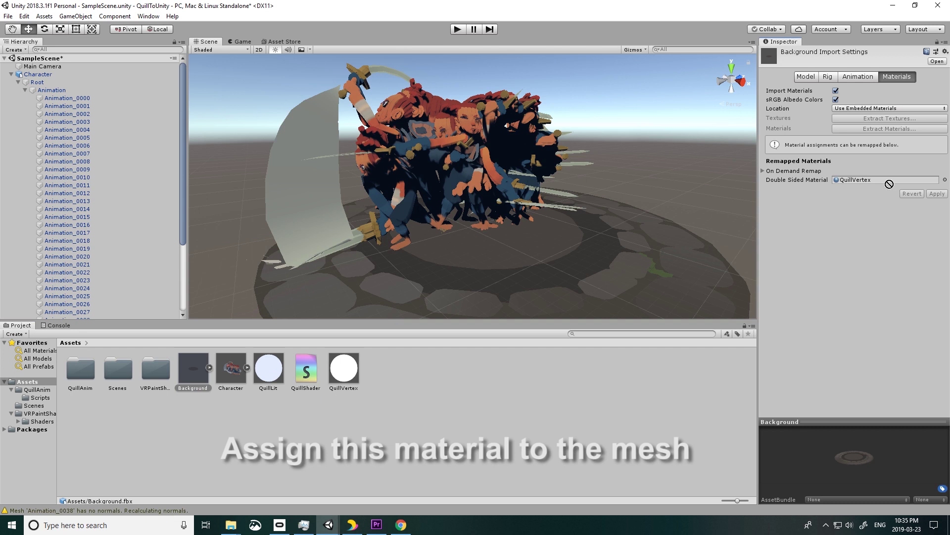
pyautogui.click(937, 195)
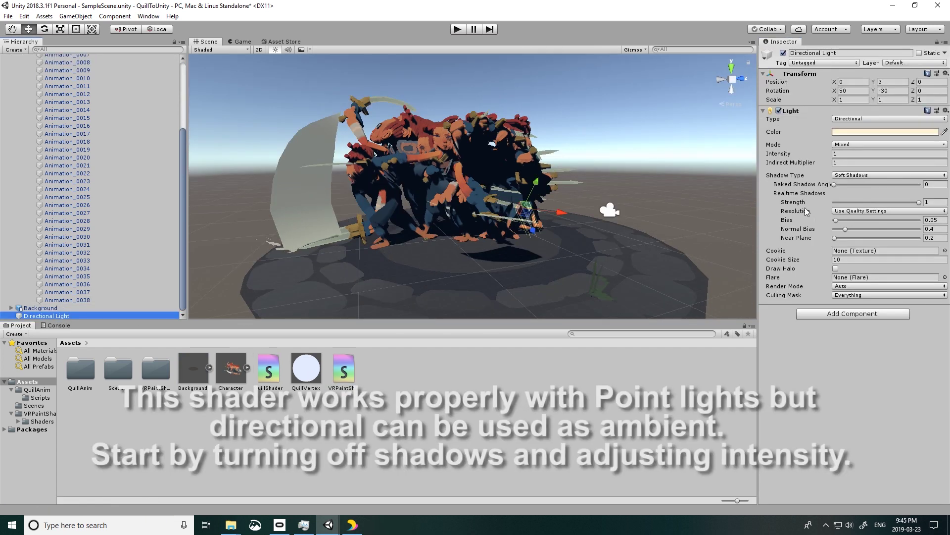
# Set the Directional Light to No Shadows with intensity 0.5.
pyautogui.click(863, 175)
pyautogui.click(863, 184)
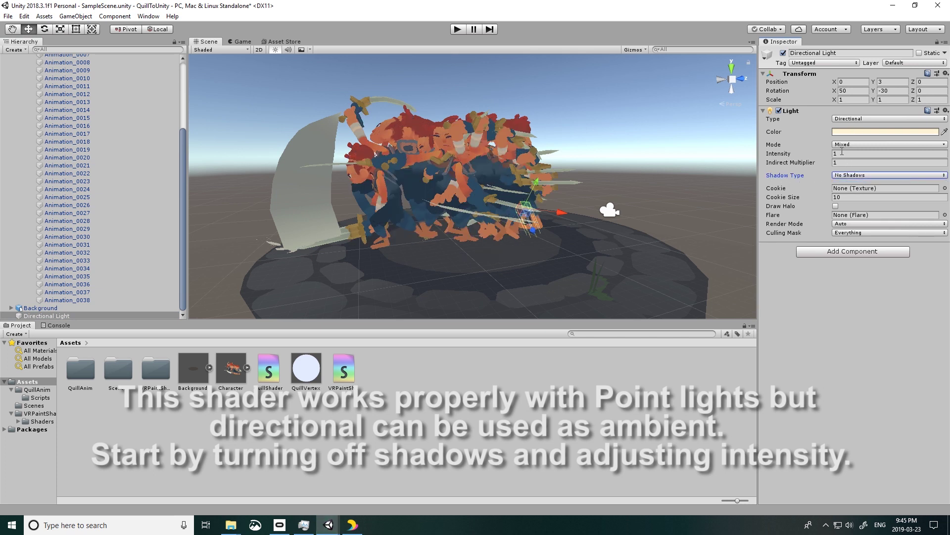
pyautogui.write('0.5')
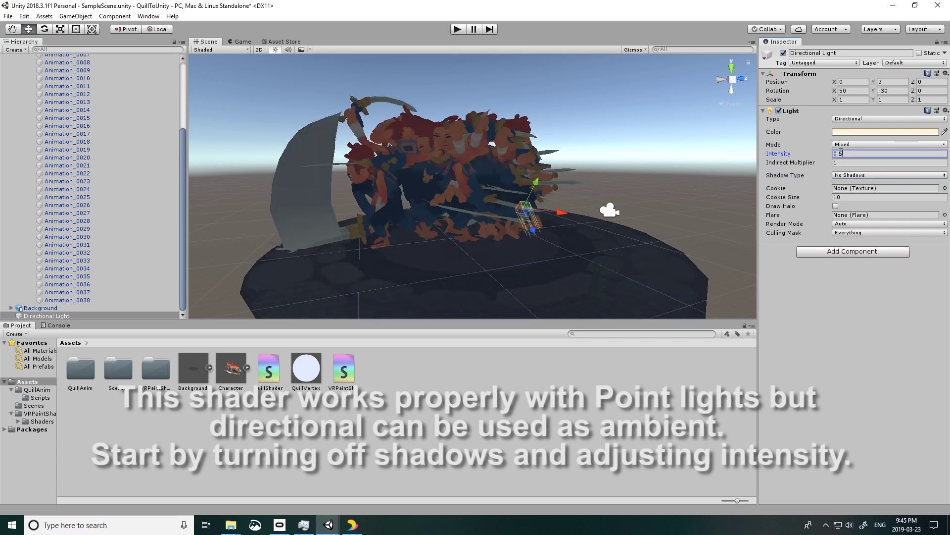
pyautogui.click(504, 379)
# Collapse the Hierarchy and create a new Point Light.
pyautogui.scroll(10, 94, 188)
pyautogui.keyDown('alt'); pyautogui.click(18, 82); pyautogui.keyUp('alt')
pyautogui.click(19, 82)
pyautogui.click(19, 82)
pyautogui.rightClick(69, 124)
pyautogui.moveTo(111, 240)
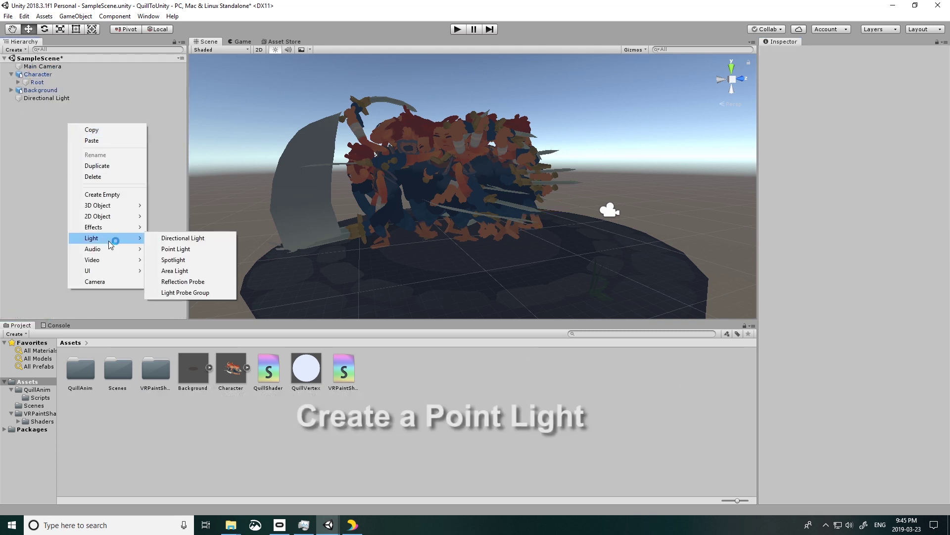
pyautogui.click(195, 249)
# Position the Point Light in front of the character's centre and set its Range to 20.
pyautogui.moveTo(403, 240)
pyautogui.keyDown('alt'); pyautogui.mouseDown()
pyautogui.moveTo(445, 188)
pyautogui.moveTo(326, 186)
pyautogui.moveTo(260, 170)
pyautogui.mouseUp(); pyautogui.keyUp('alt')
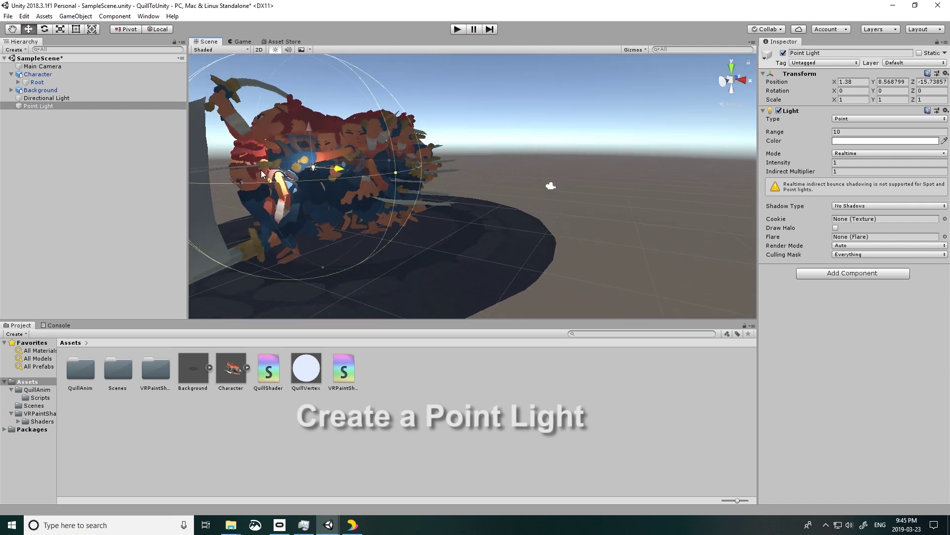
pyautogui.moveTo(488, 229)
pyautogui.keyDown('alt'); pyautogui.mouseDown()
pyautogui.moveTo(416, 226)
pyautogui.moveTo(441, 226)
pyautogui.mouseUp(); pyautogui.keyUp('alt')
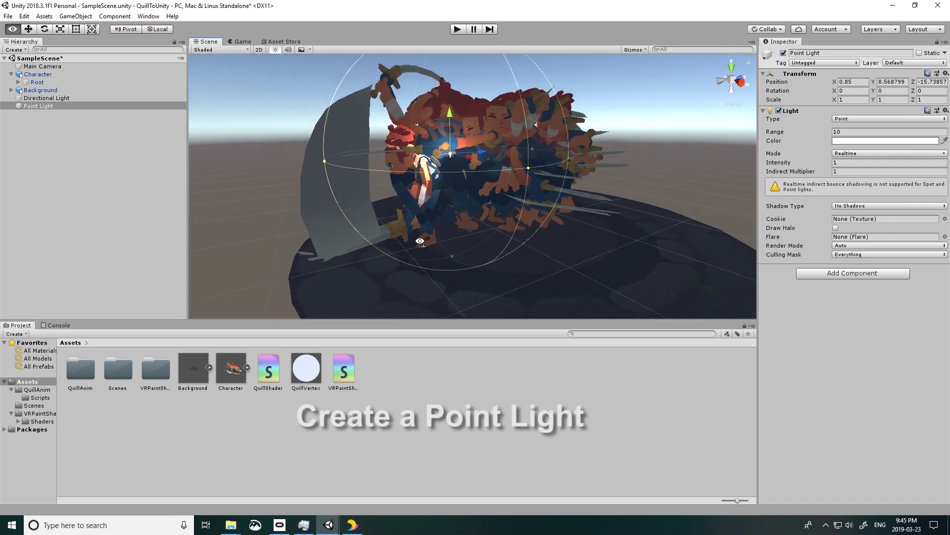
pyautogui.moveTo(445, 158); pyautogui.dragTo(455, 166)
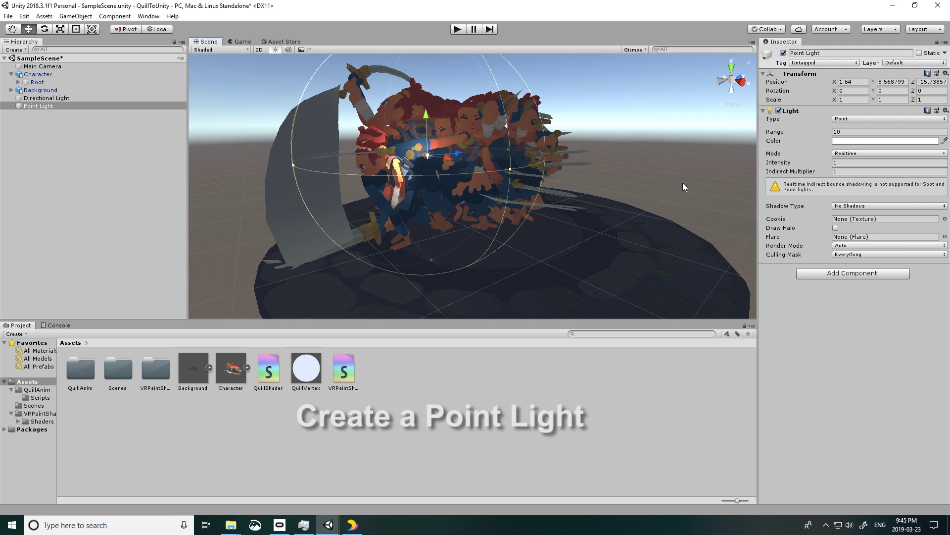
pyautogui.write('20')
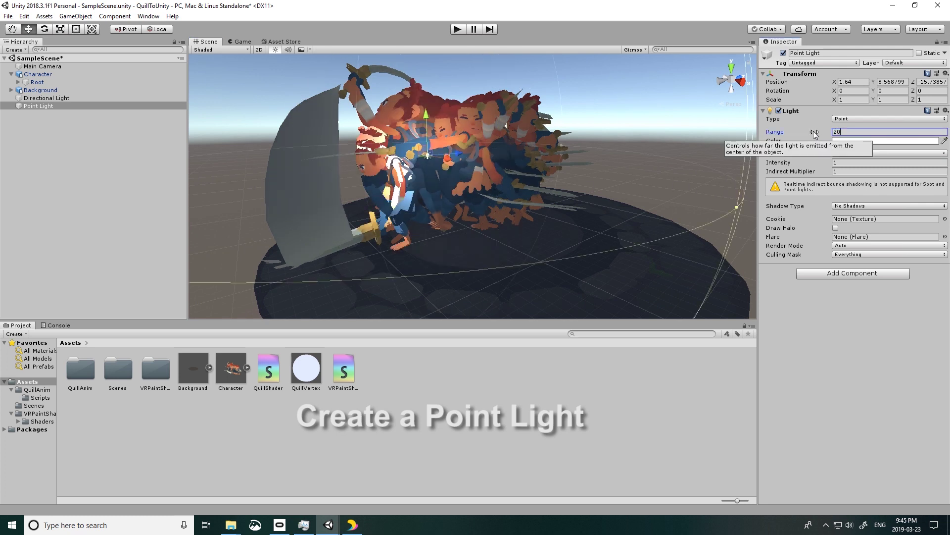
pyautogui.moveTo(456, 150); pyautogui.dragTo(449, 171)
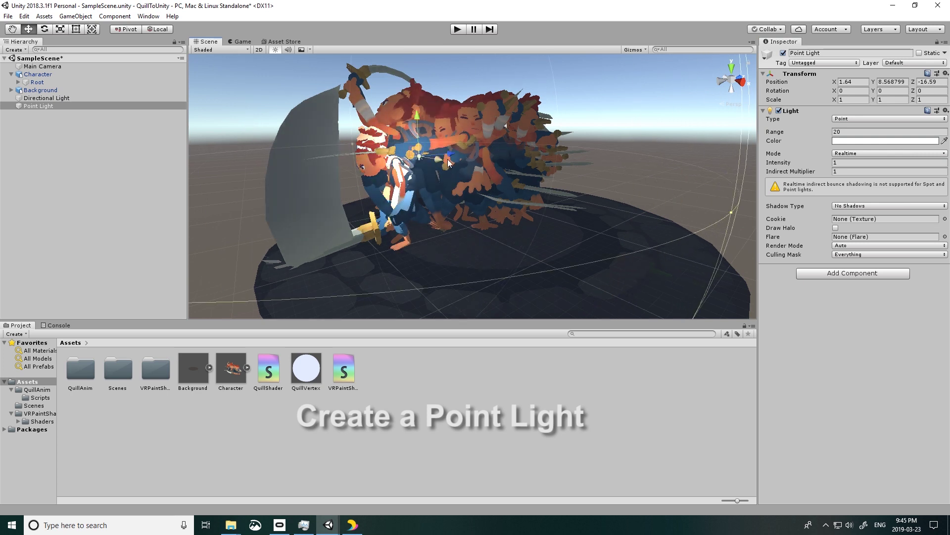
pyautogui.click(453, 153)
pyautogui.click(421, 152)
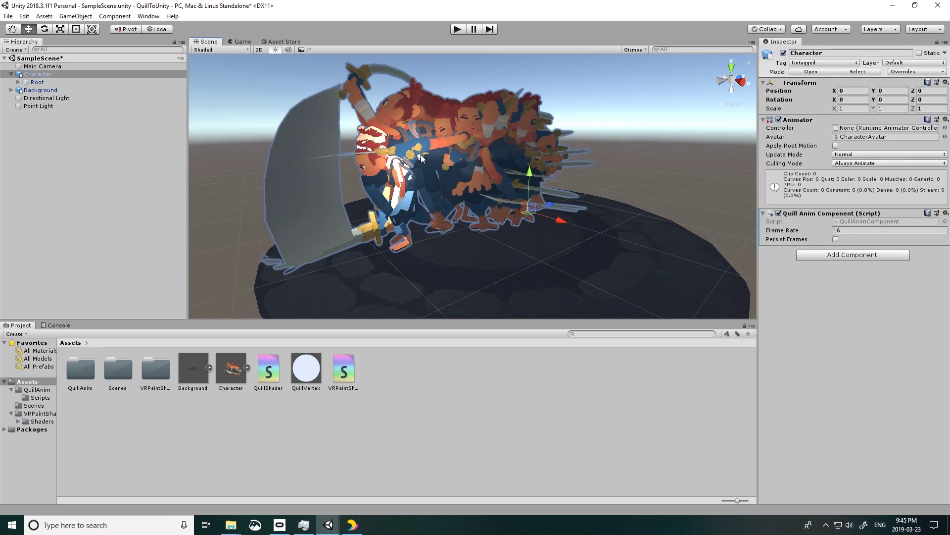
pyautogui.moveTo(450, 156); pyautogui.dragTo(373, 175)
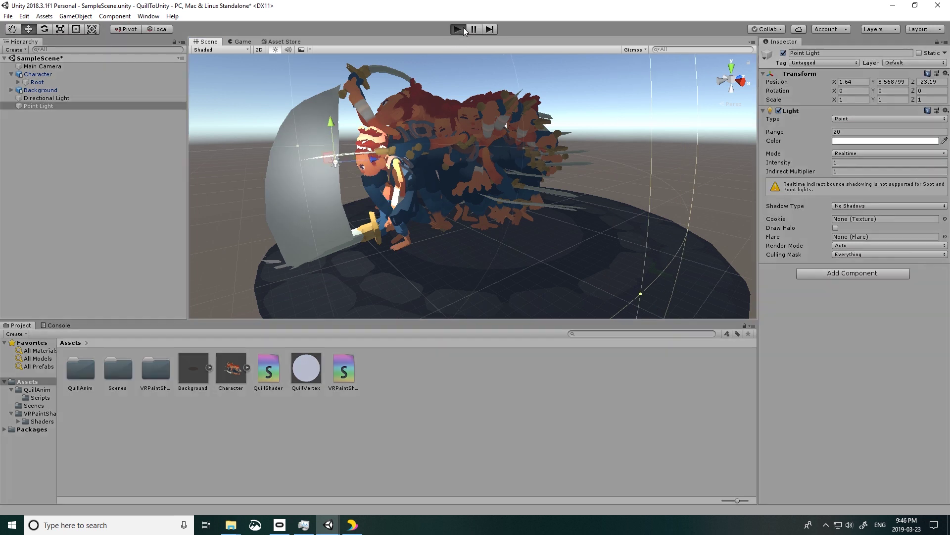
# Preview the scene in play mode, then stop and select the QuillVertex material.
pyautogui.click(458, 29)
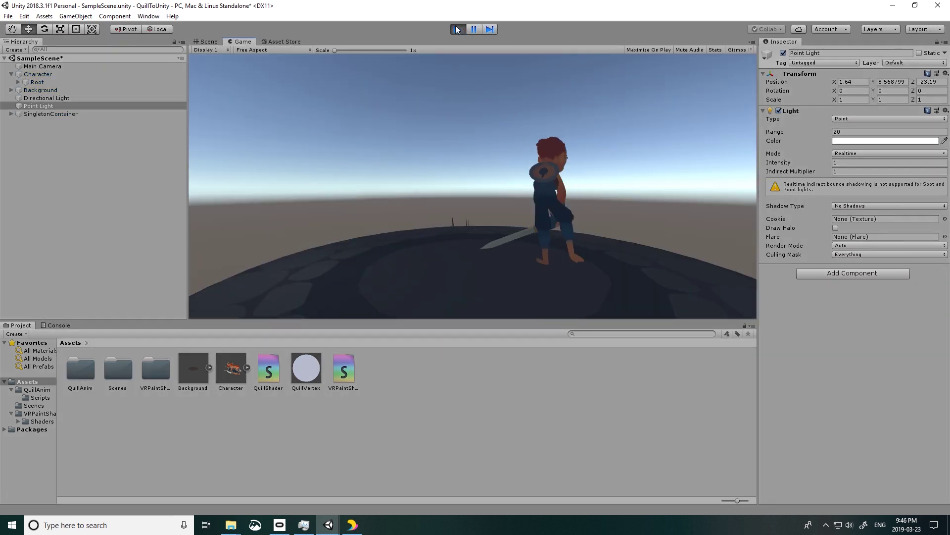
pyautogui.hotkey('ctrl', 'p')
pyautogui.click(311, 375)
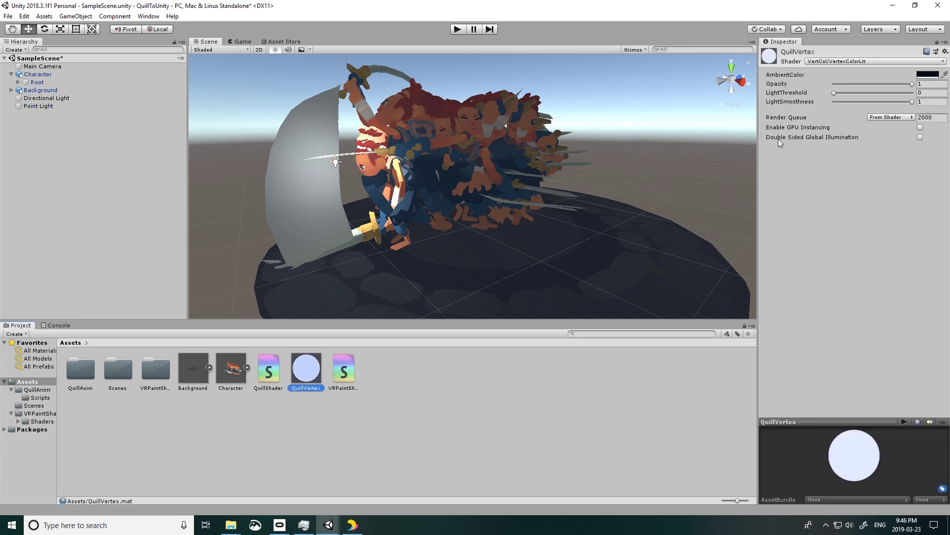
# Lower QuillVertex LightSmoothness to 0.0003 and move the Point Light to shift the lighting.
pyautogui.moveTo(792, 102); pyautogui.dragTo(810, 108)
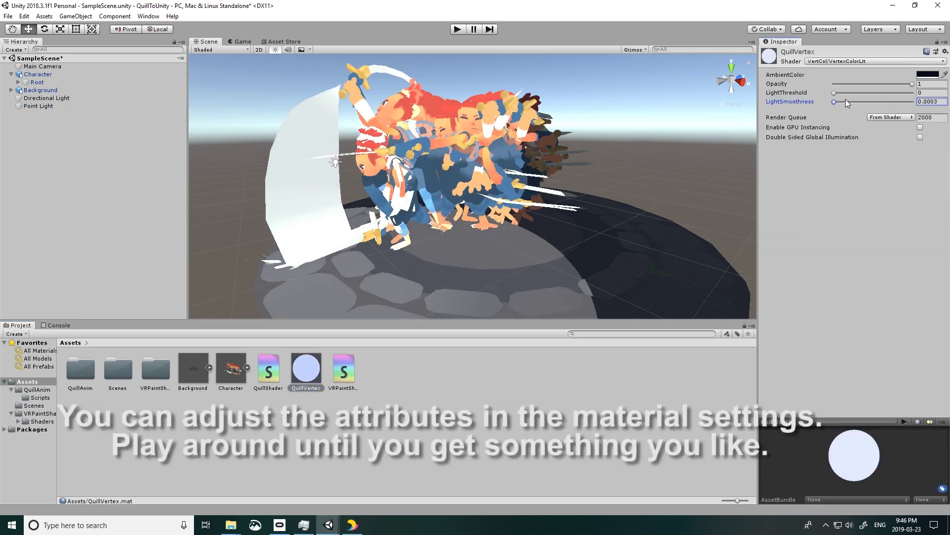
pyautogui.click(334, 160)
pyautogui.moveTo(366, 162); pyautogui.dragTo(553, 202)
# Raise LightSmoothness to 0.076, move the Point Light left along X, and play the scene.
pyautogui.click(315, 377)
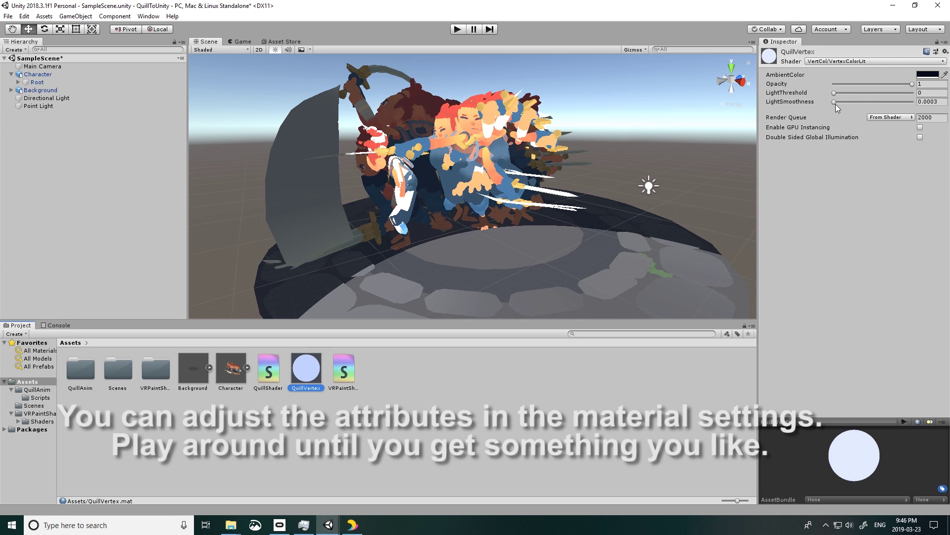
pyautogui.moveTo(835, 105); pyautogui.dragTo(837, 117)
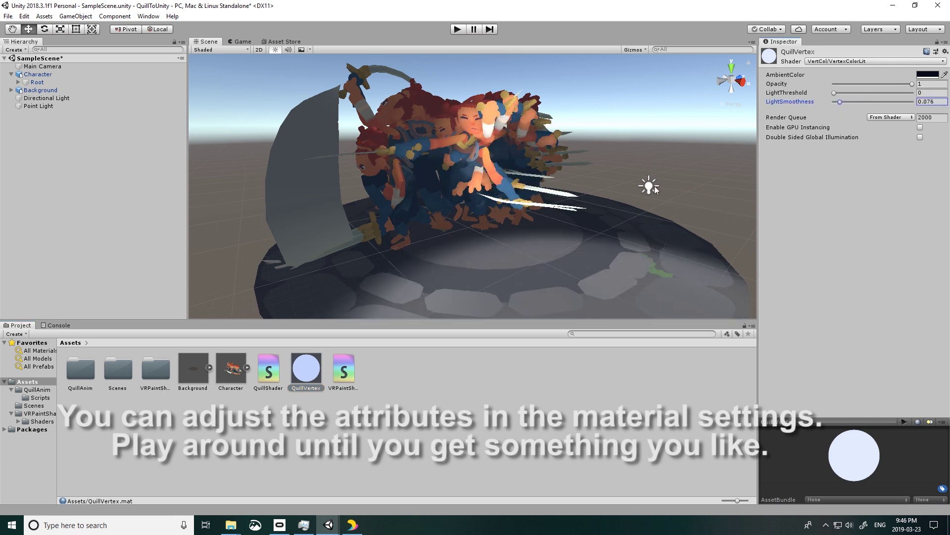
pyautogui.click(654, 186)
pyautogui.moveTo(698, 193)
pyautogui.mouseDown()
pyautogui.moveTo(633, 184)
pyautogui.moveTo(699, 153)
pyautogui.mouseUp()
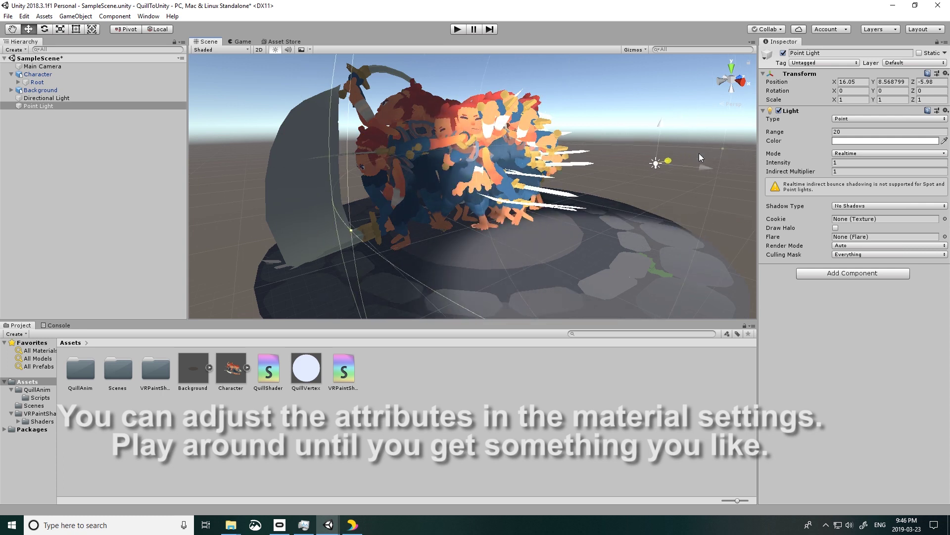
pyautogui.click(456, 30)
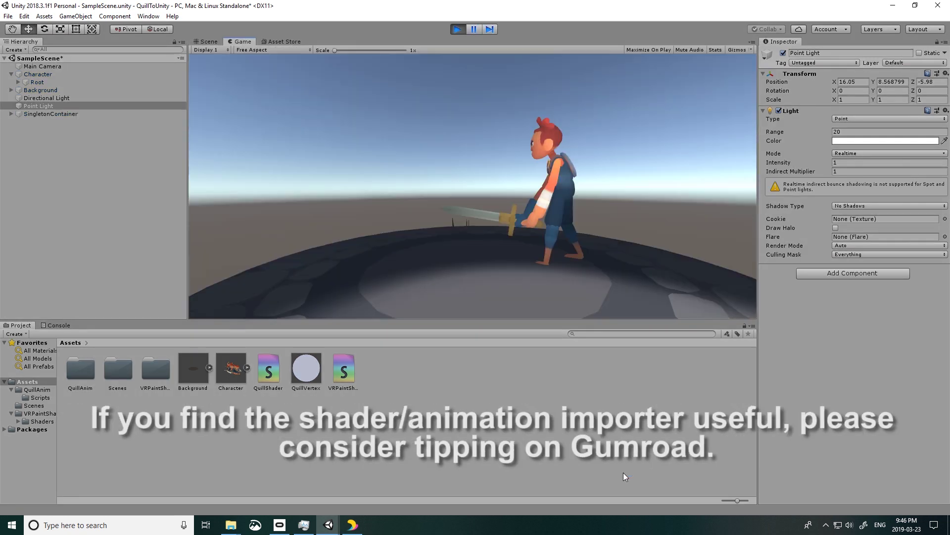